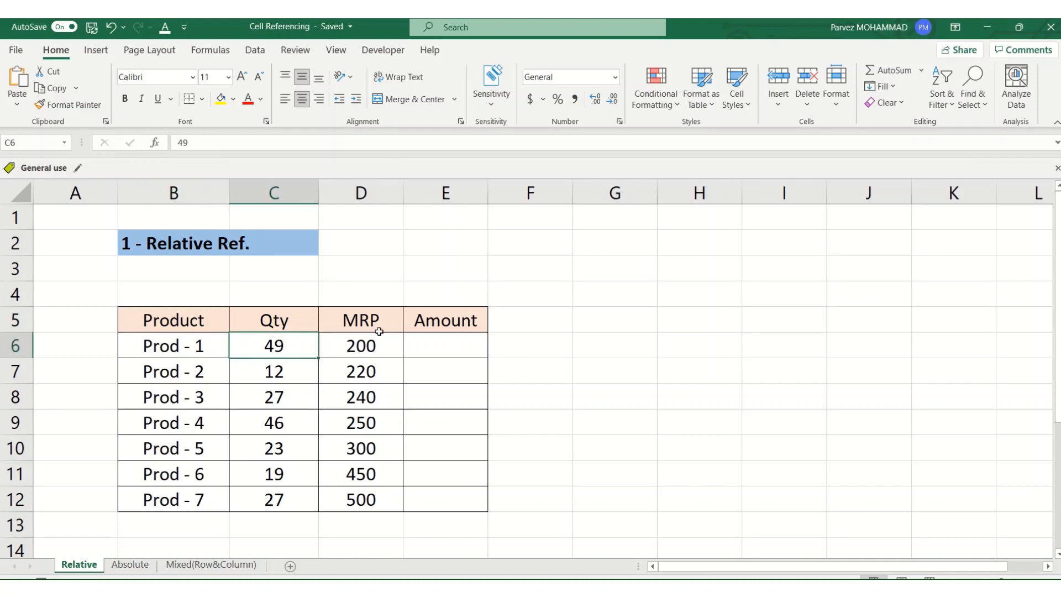
Calculate the Amount for Prod - 1 in cell E6 with the formula =C6*D6.
left_click(383, 352)
left_click(446, 352)
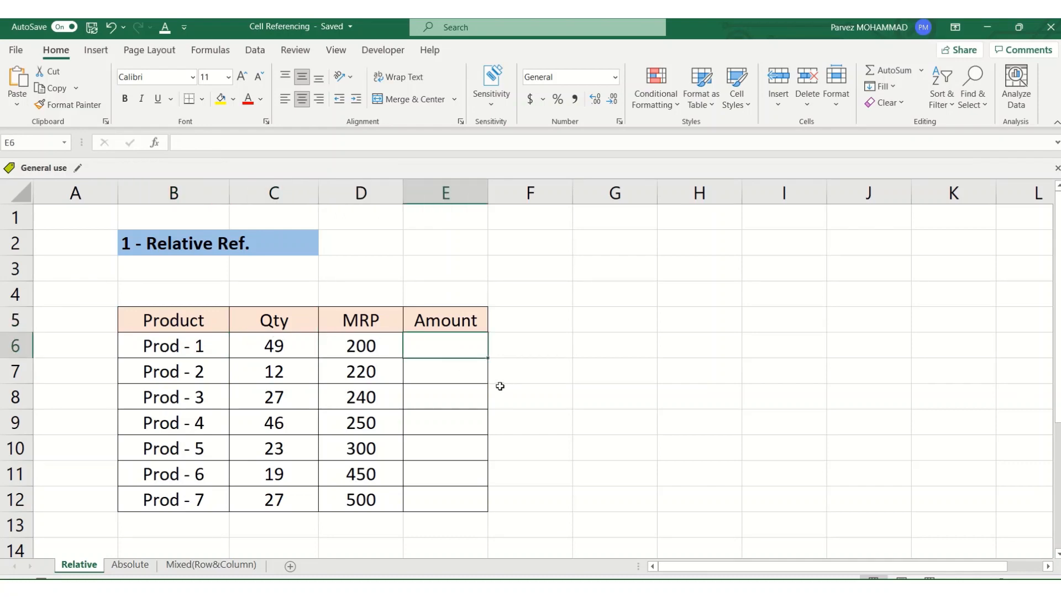
key("Left")
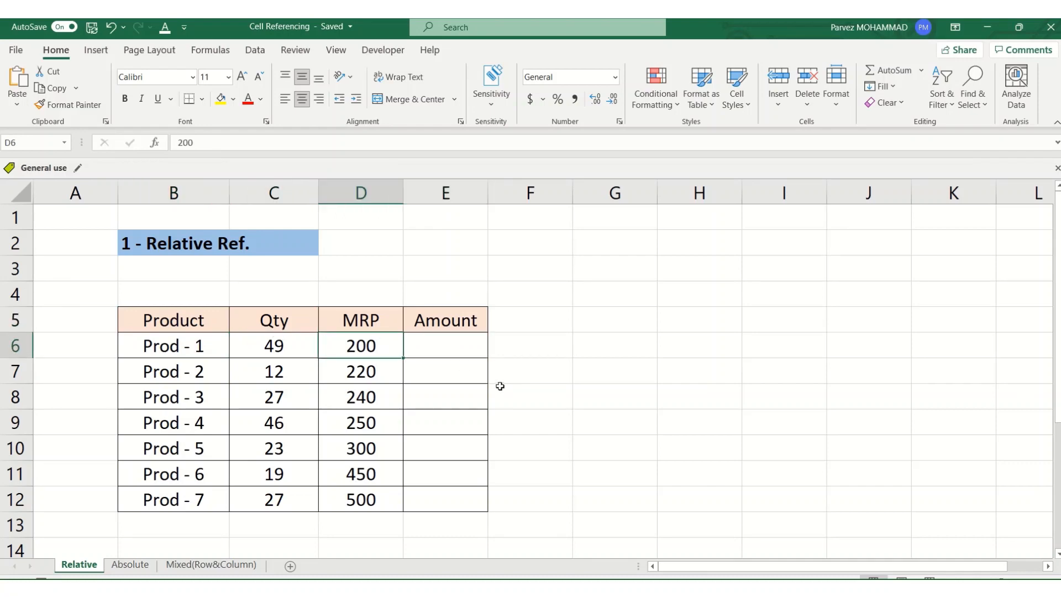
key("Left")
key("Right")
key("Right")
type("=")
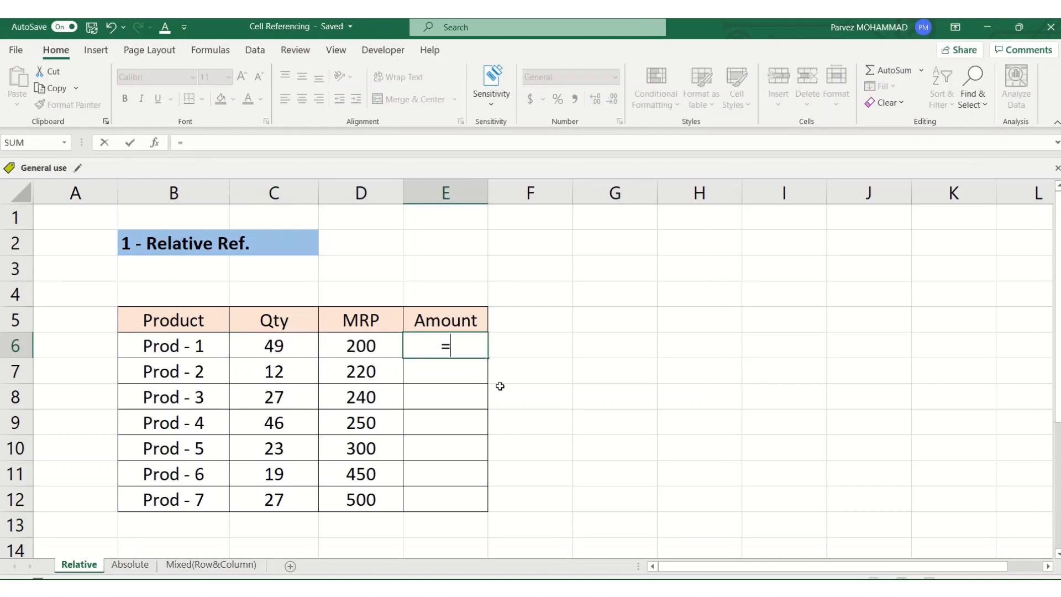
key("Left")
key("Left")
type("*")
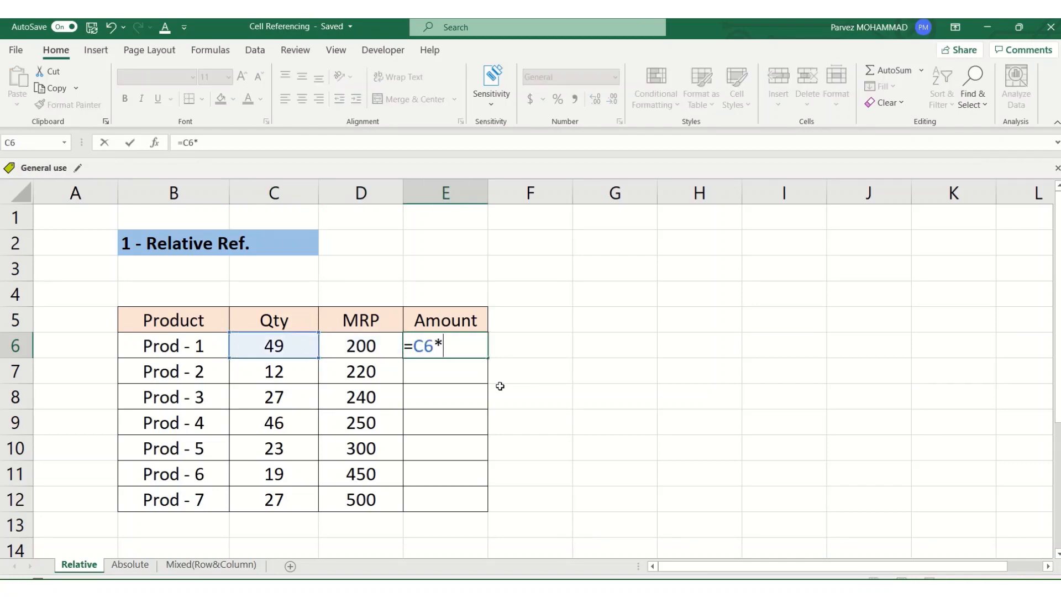
key("Left")
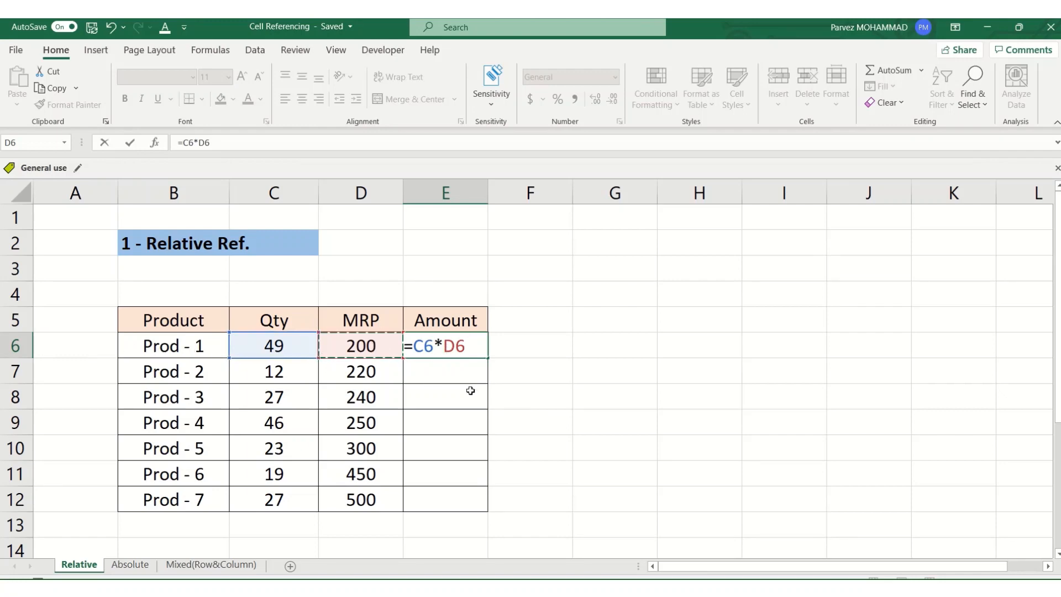
left_click_drag(416, 352, 466, 352)
left_click(446, 348)
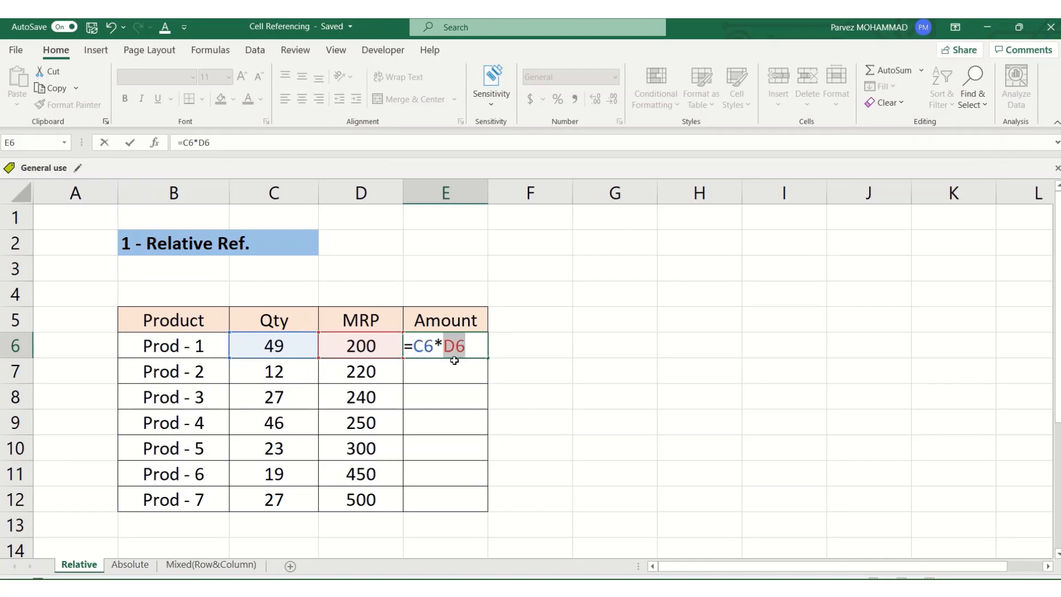
left_click(456, 353)
key("ctrl+Return")
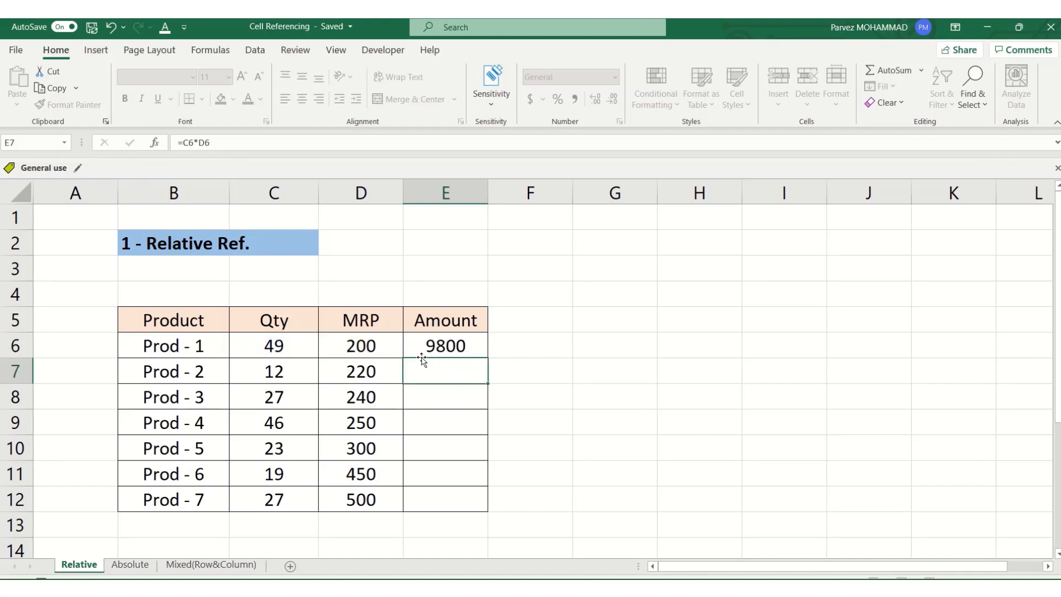
Copy the Amount formula from E6 into cells E7:E12 for the remaining products.
double_click(417, 348)
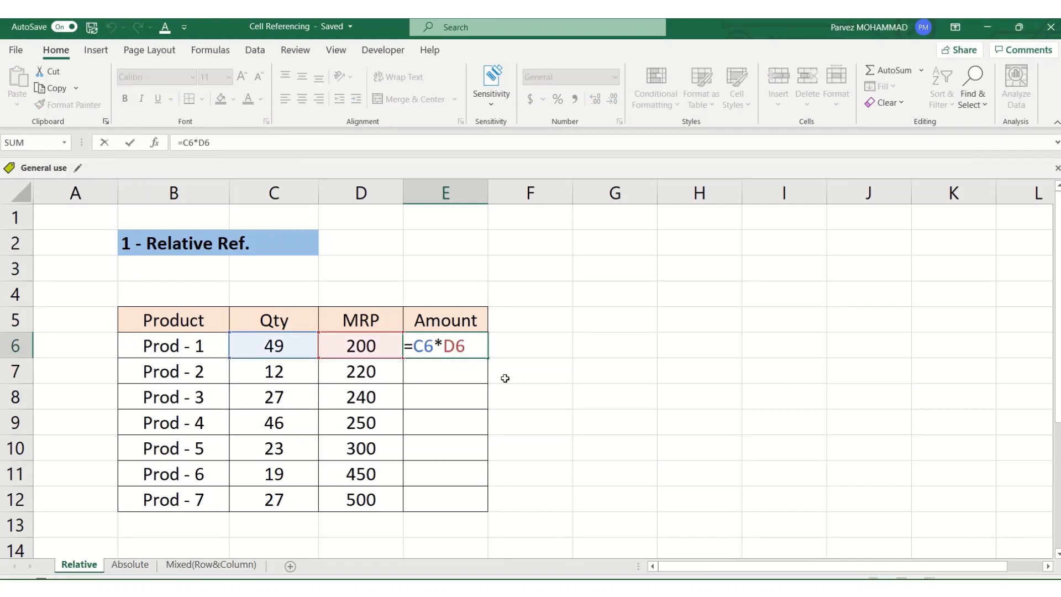
key("Escape")
key("ctrl+c")
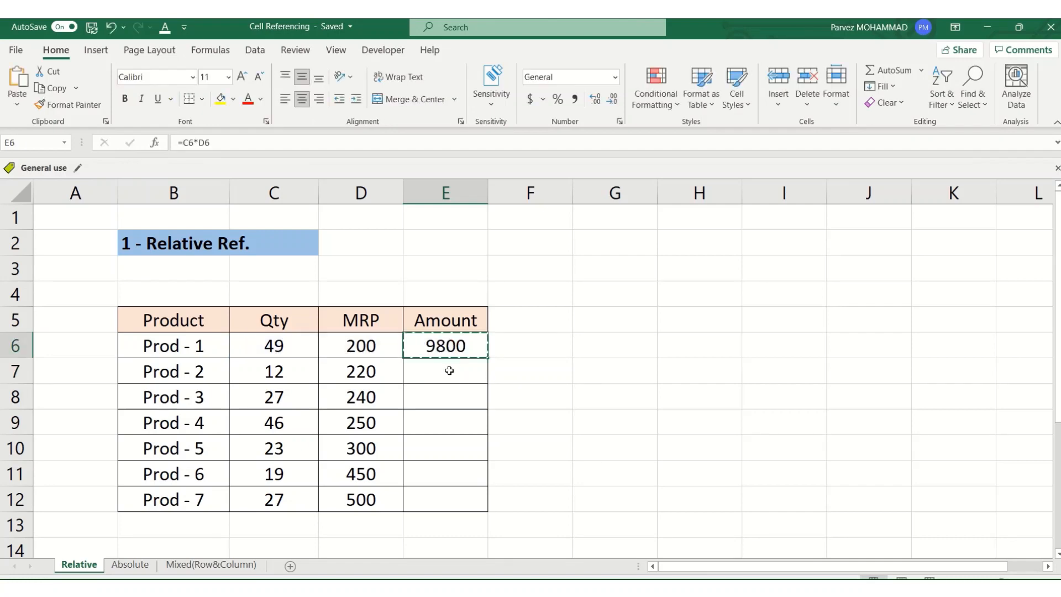
left_click(449, 371)
left_click(450, 488, "shift")
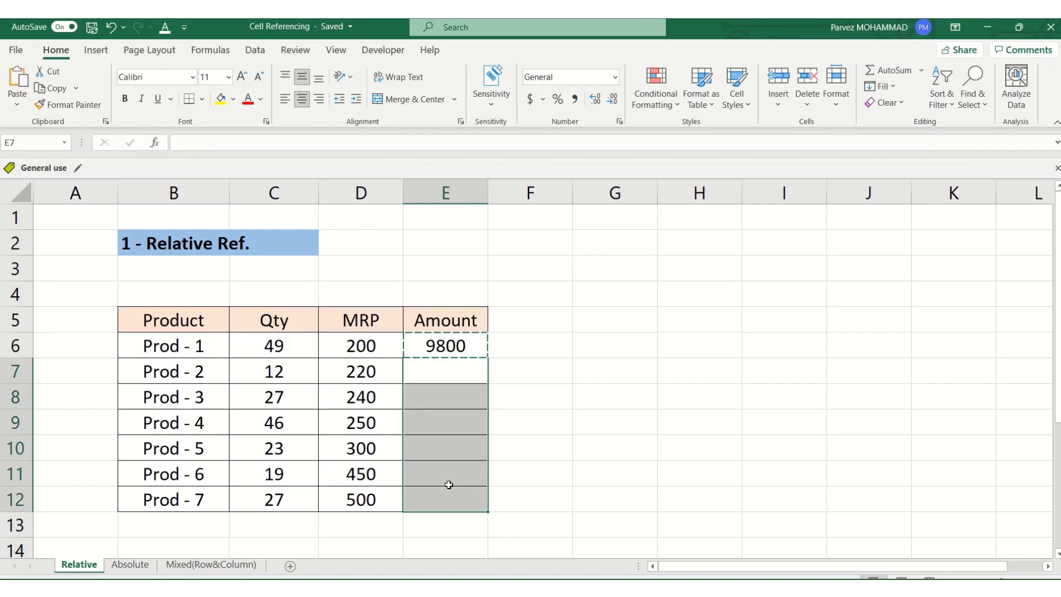
key("ctrl+v")
Examine the cell references in each Amount formula from E7 down to E12.
left_click(448, 368)
key("F2")
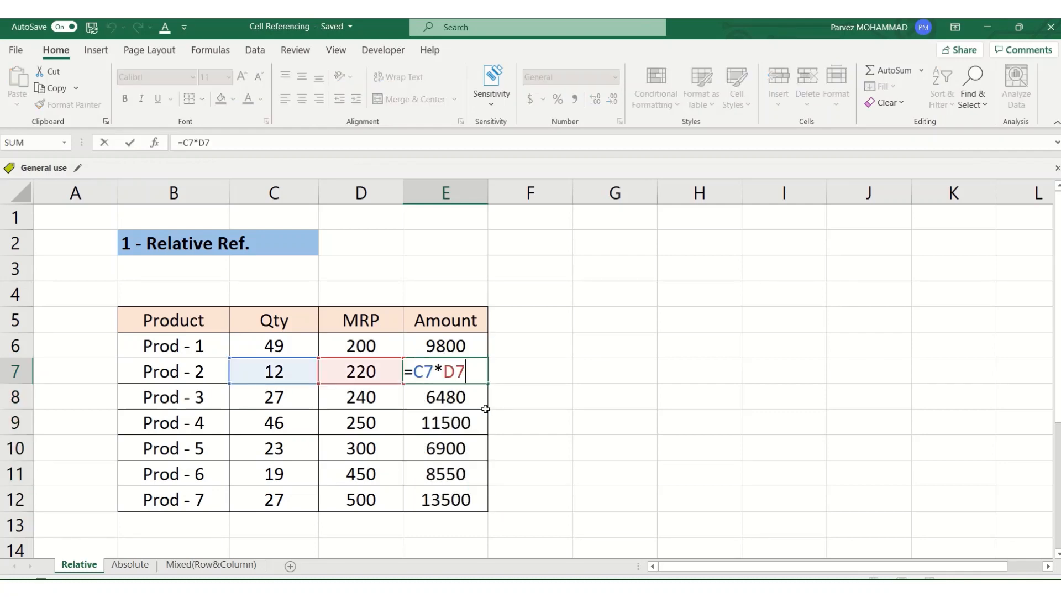
key("Escape")
key("Down")
key("F2")
key("Escape")
key("Down")
key("F2")
key("Escape")
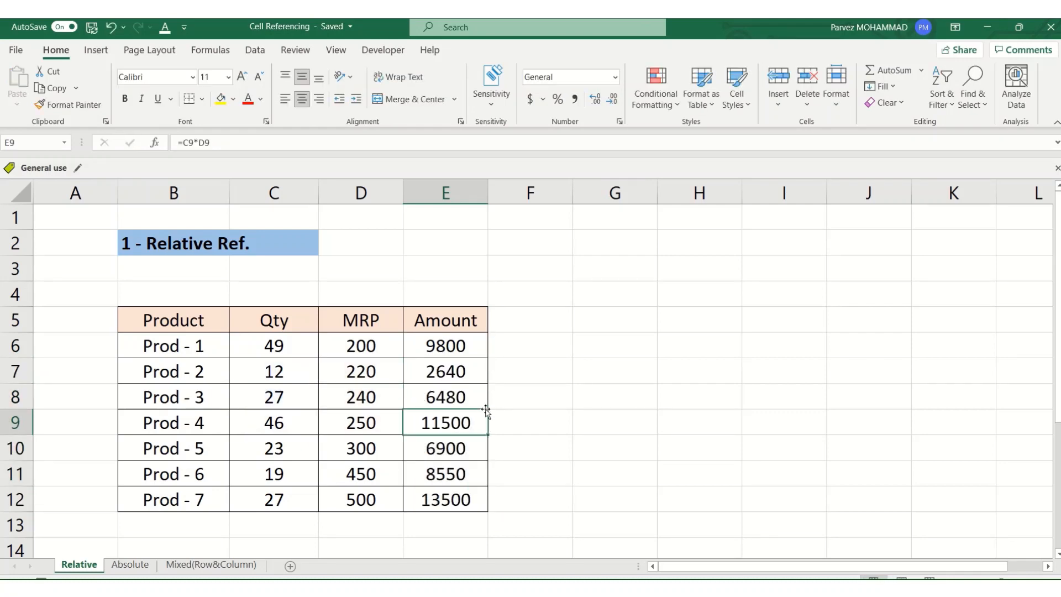
key("Down")
key("F2")
key("Escape")
key("Down")
key("F2")
key("Escape")
key("Down")
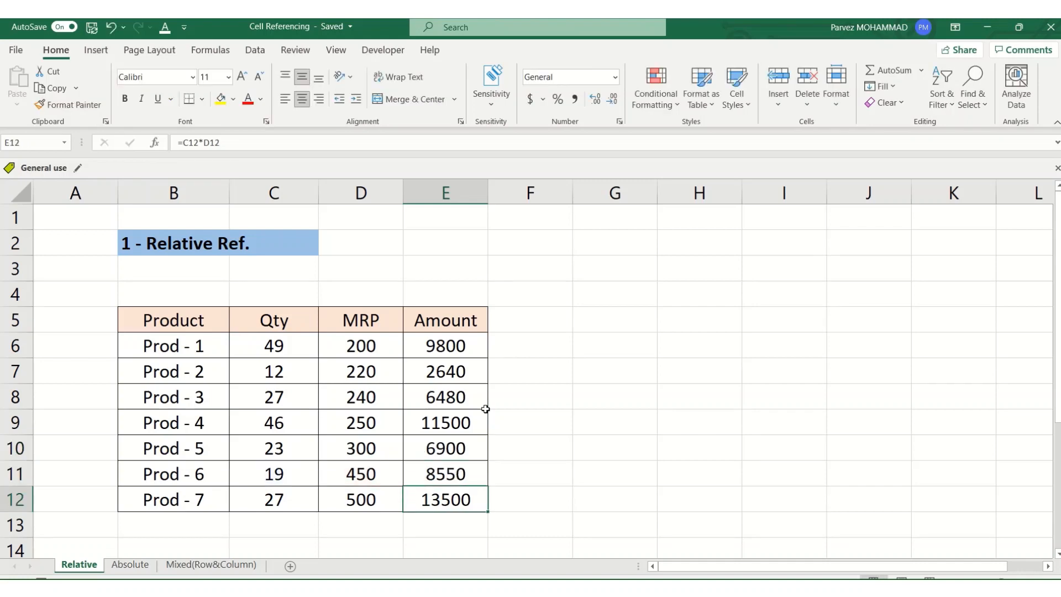
key("F2")
key("Escape")
Recheck the references of the Amount formulas from E11 back up to E6.
key("Up")
key("F2")
key("Escape")
key("Up")
key("F2")
key("Escape")
key("Up")
key("F2")
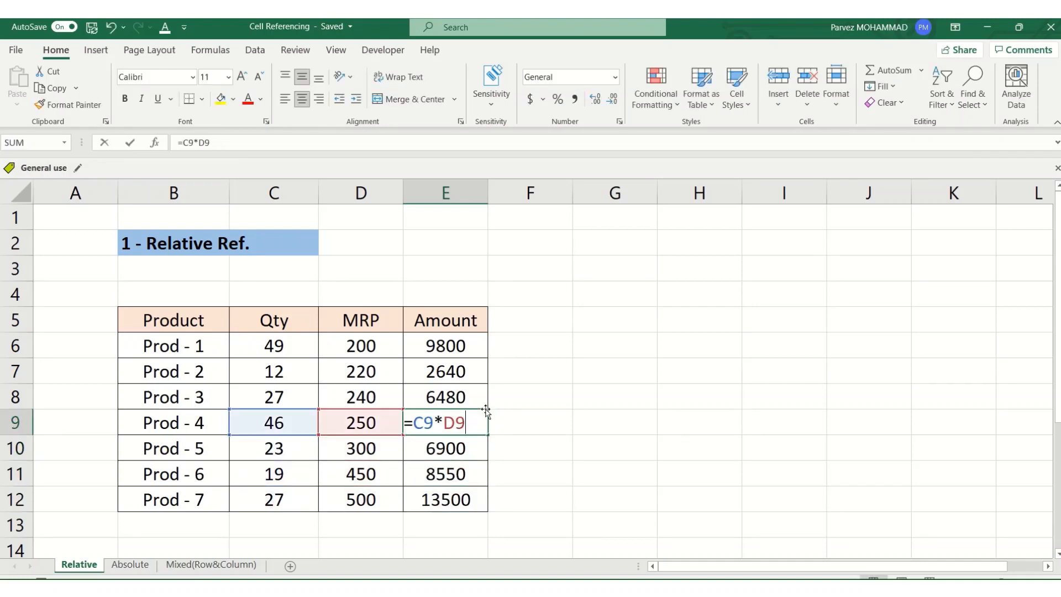
key("Escape")
key("Up")
key("Up")
key("F2")
key("Escape")
key("Up")
key("F2")
key("Return")
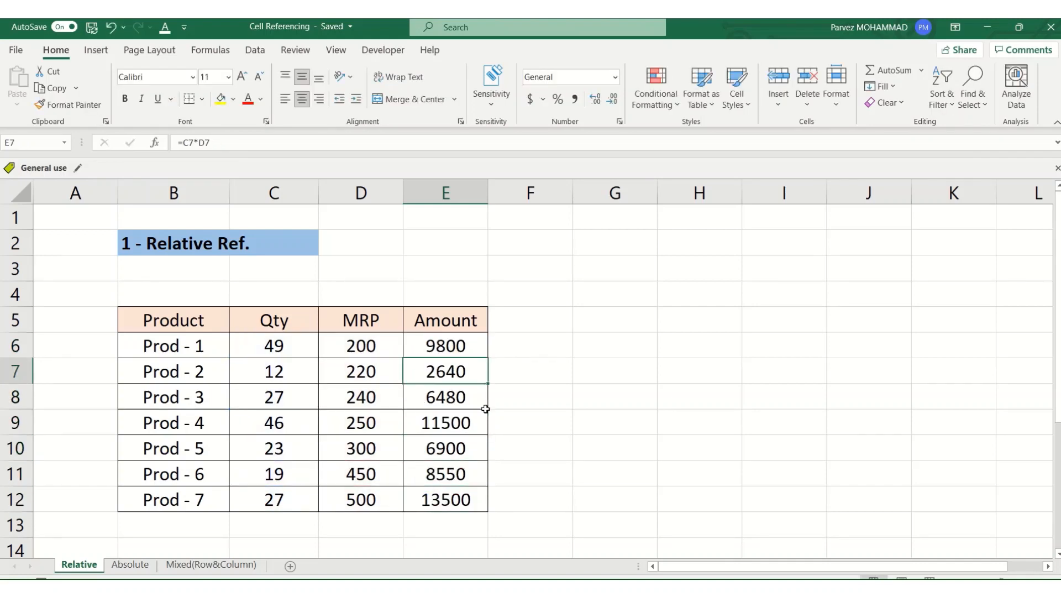
key("Up")
key("F2")
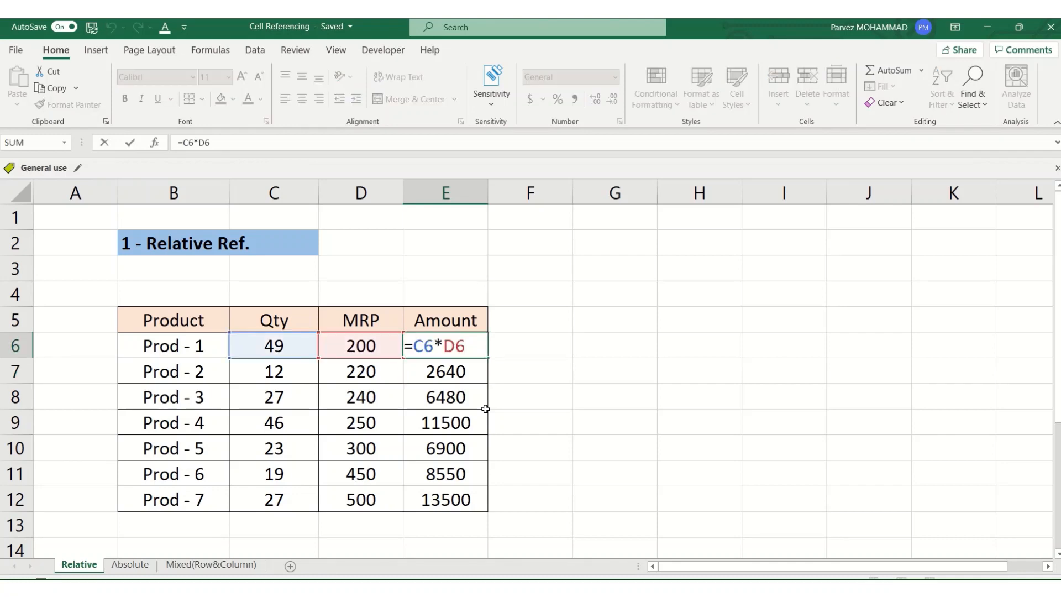
key("Escape")
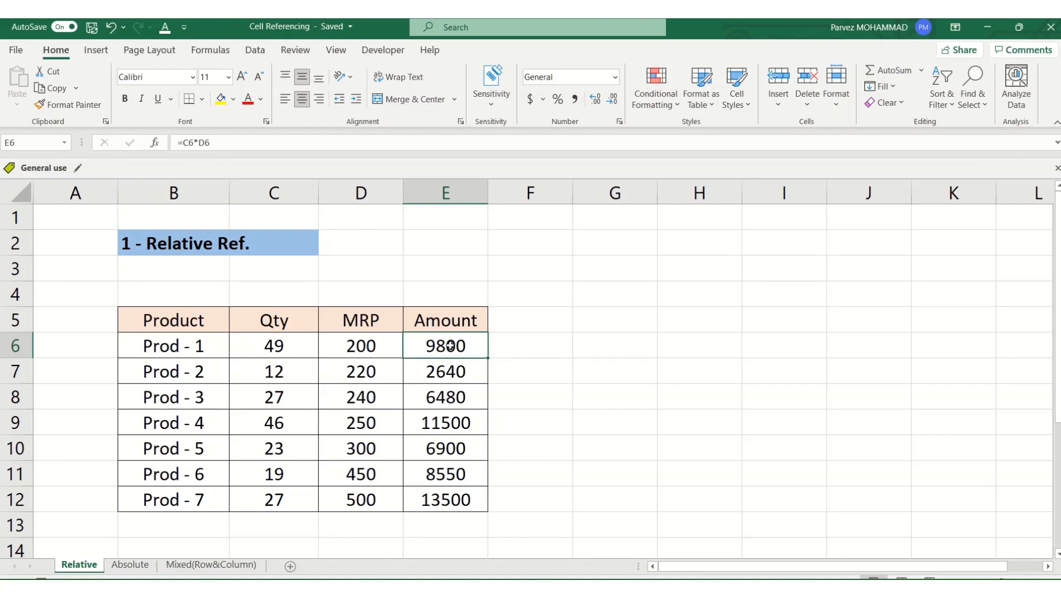
Copy the Amount formula from E6 to cell H6, three columns over in the same row.
double_click(451, 346)
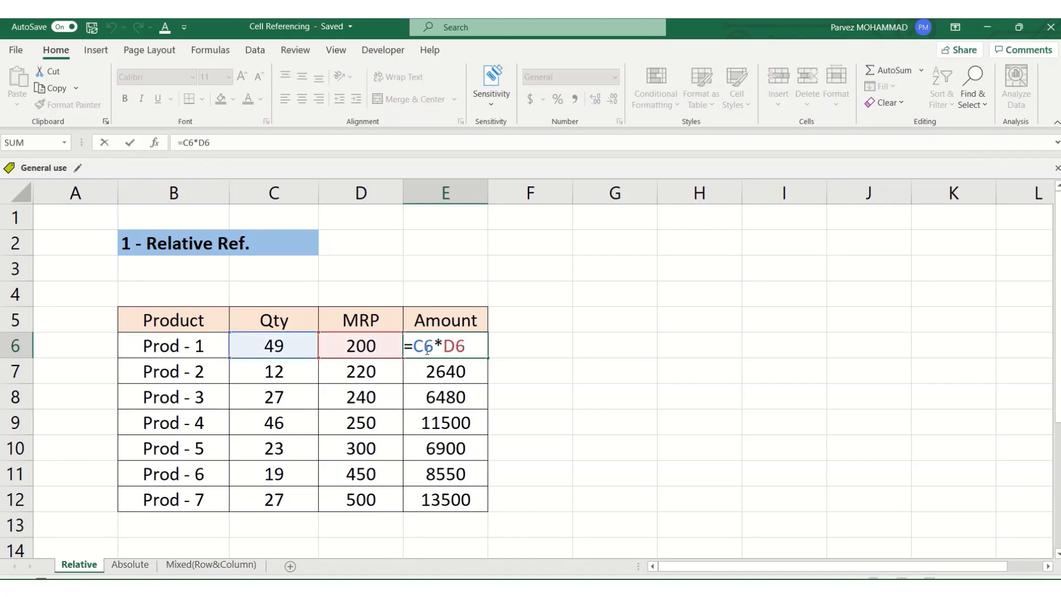
left_click_drag(434, 348, 414, 347)
key("Escape")
key("ctrl+c")
key("Right")
key("Right")
key("Right")
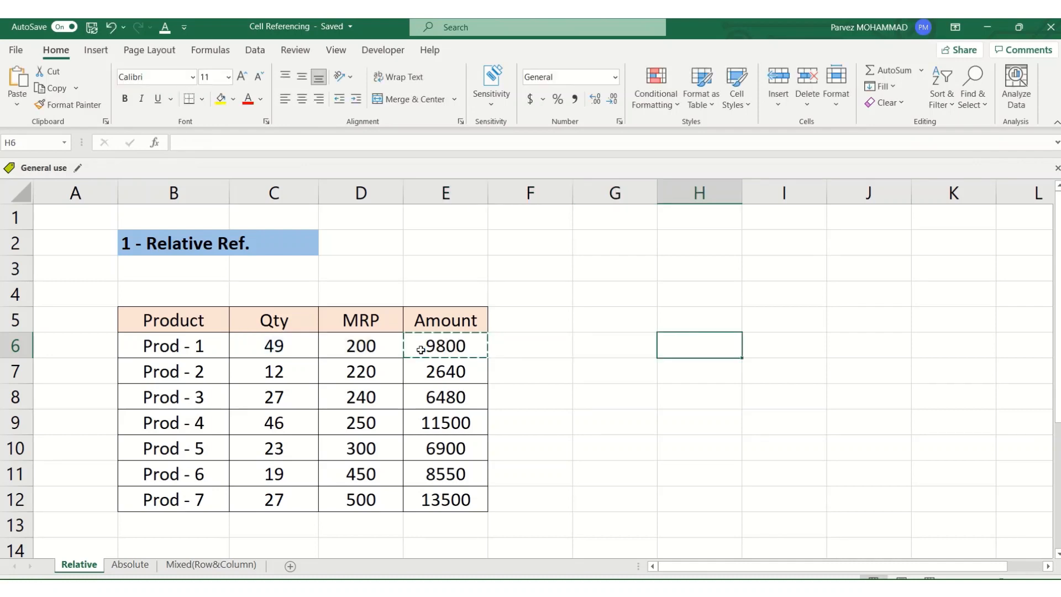
key("ctrl+v")
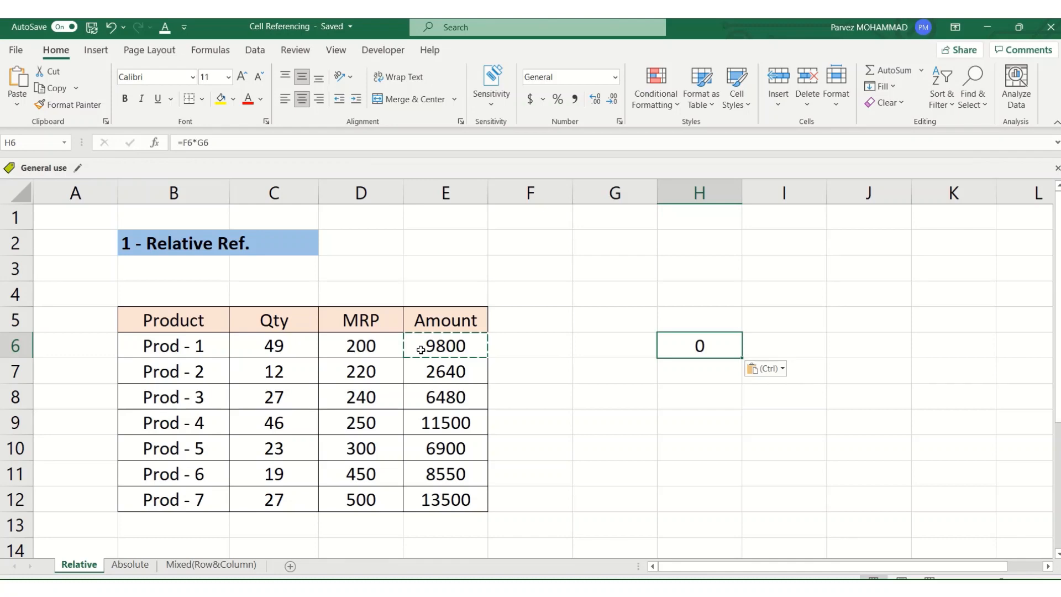
Compare the cells referenced by the original formula in E6 with those referenced by its copy in H6.
double_click(420, 350)
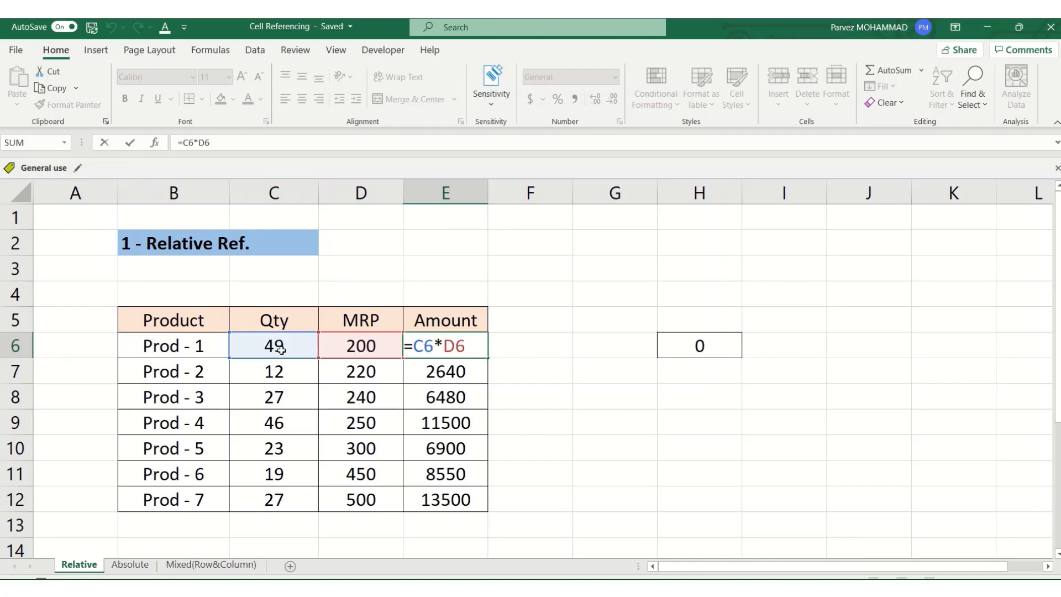
key("Escape")
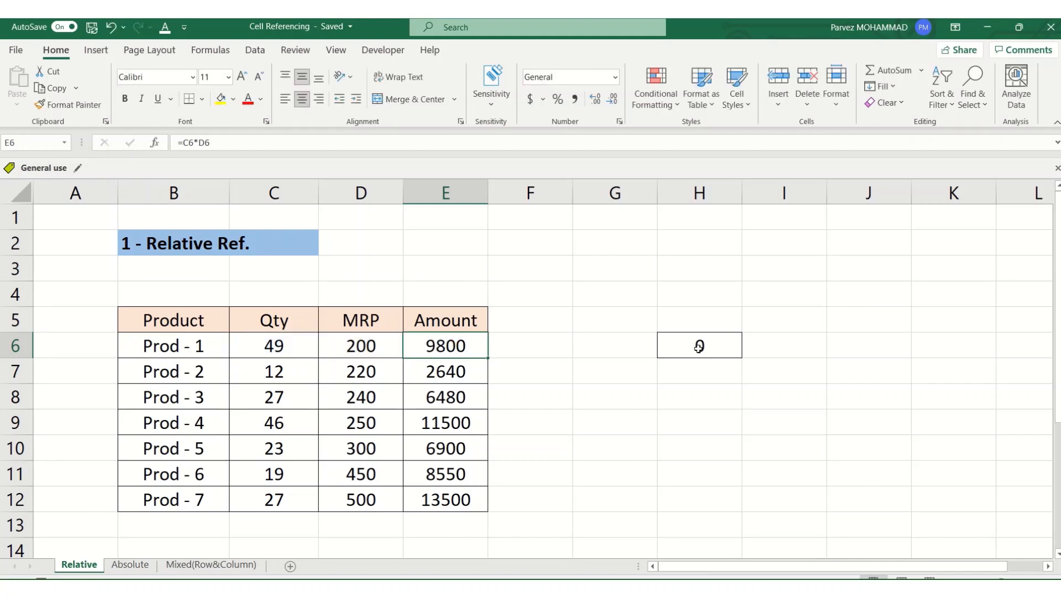
double_click(697, 350)
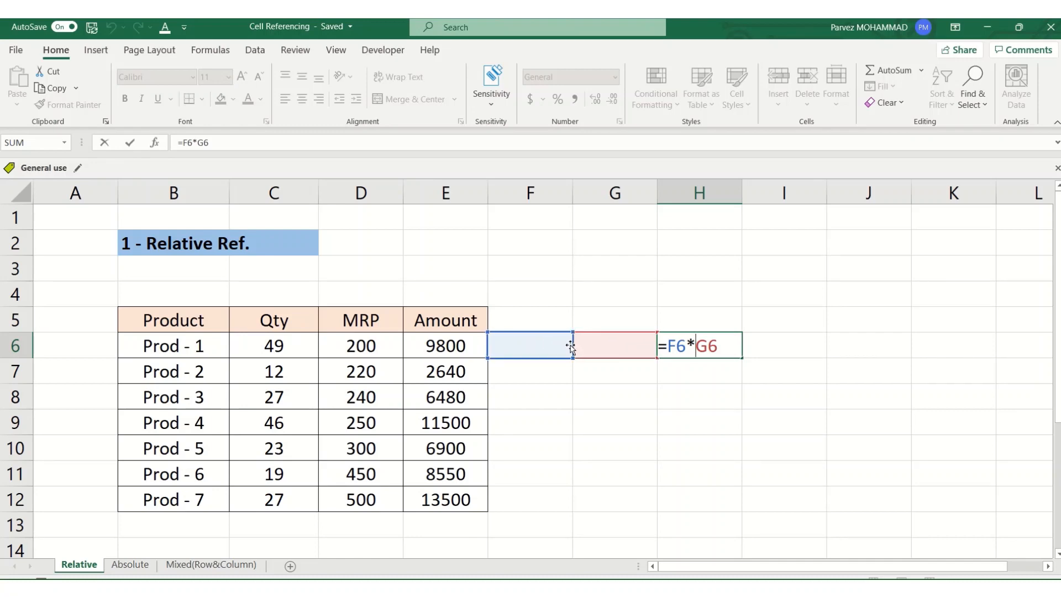
left_click(409, 353)
double_click(445, 350)
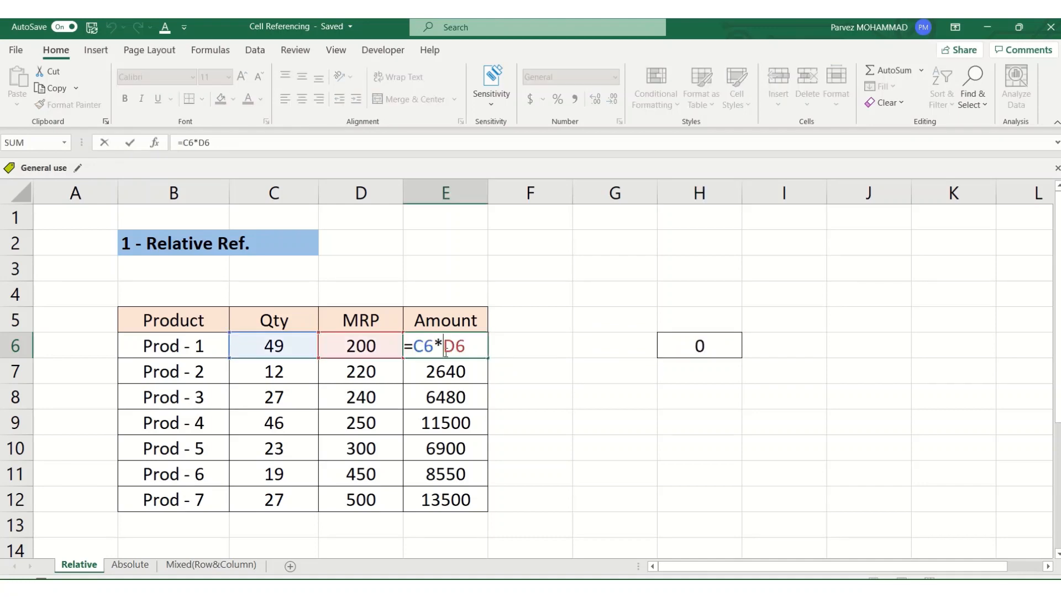
left_click_drag(446, 351, 471, 350)
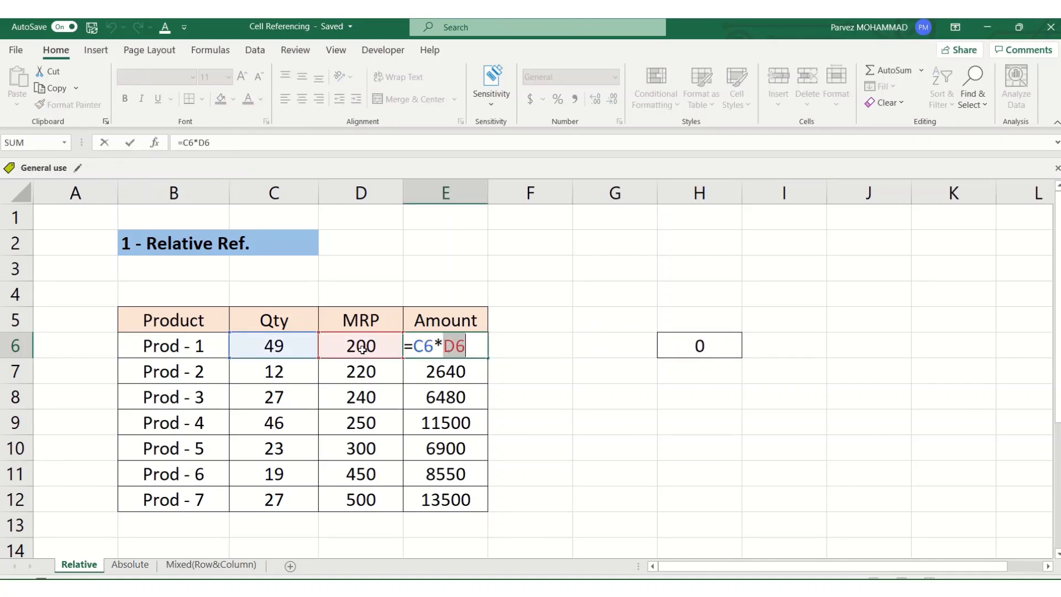
key("Escape")
double_click(669, 346)
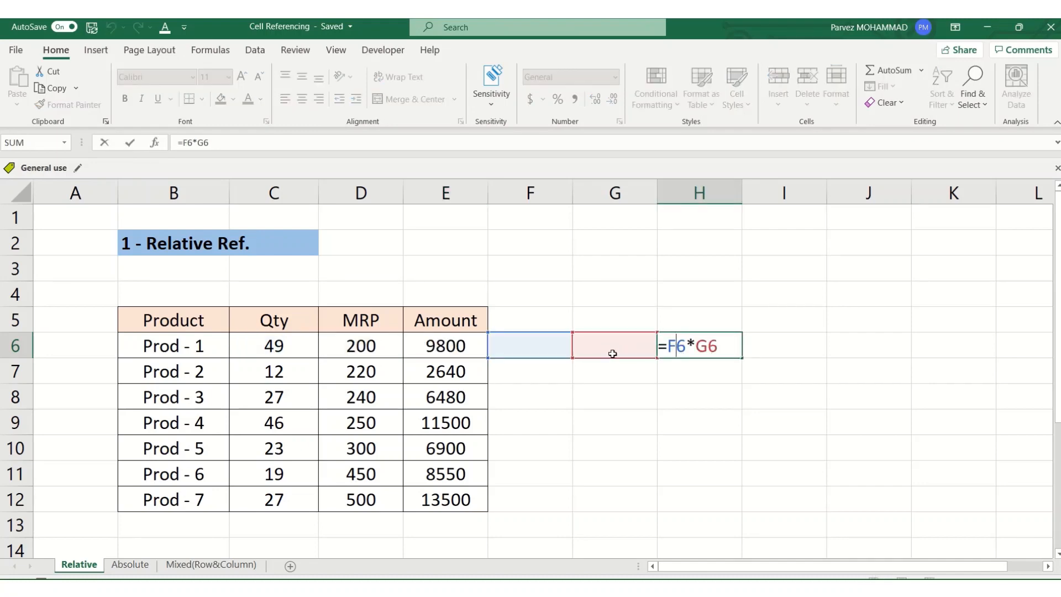
key("Escape")
double_click(476, 347)
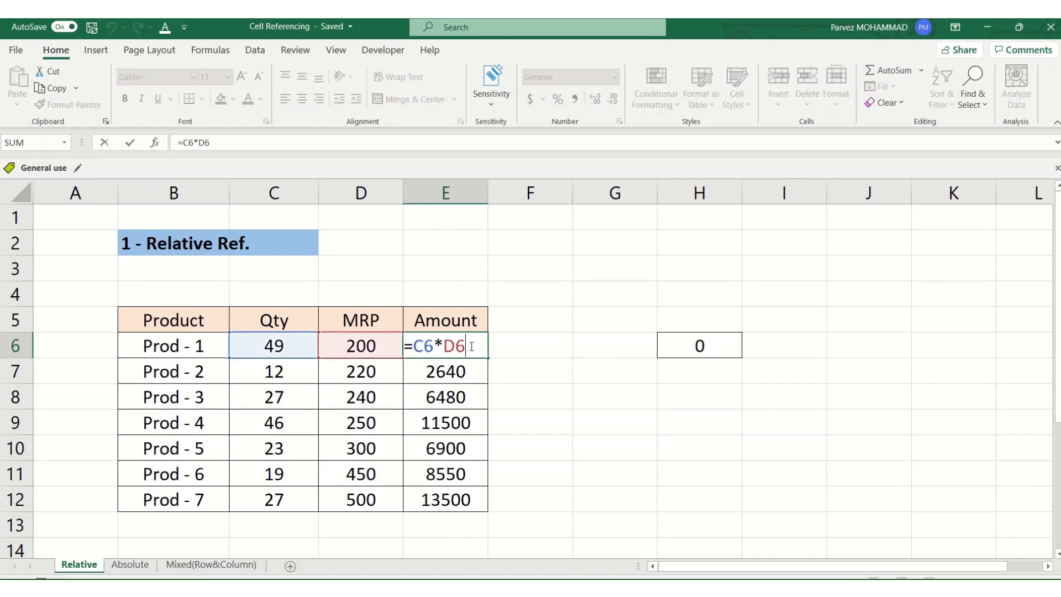
left_click_drag(475, 347, 405, 347)
key("Escape")
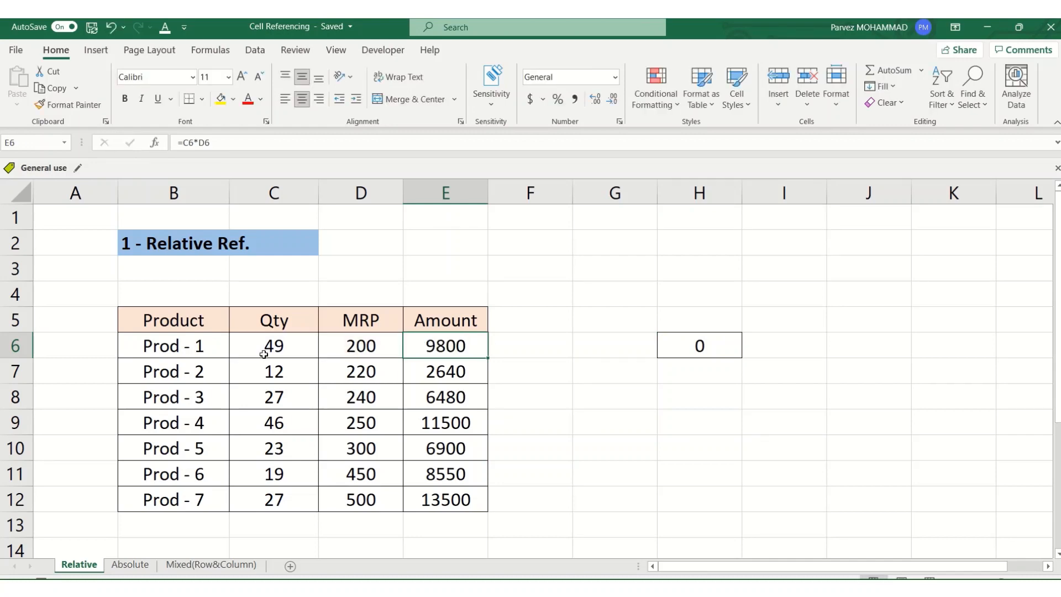
left_click(21, 341)
double_click(435, 344)
double_click(698, 351)
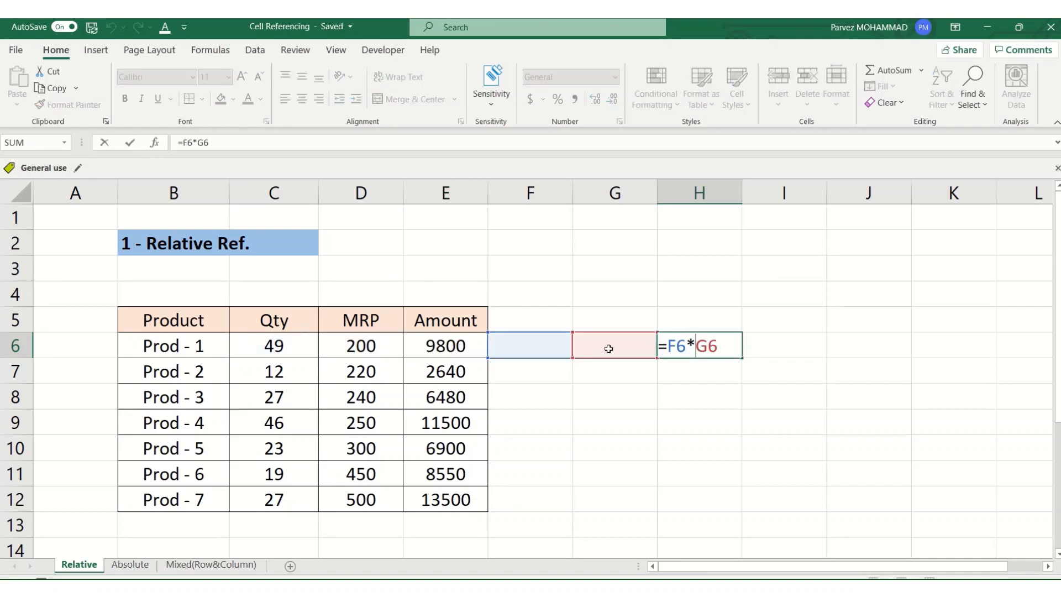
key("Escape")
left_click(457, 347)
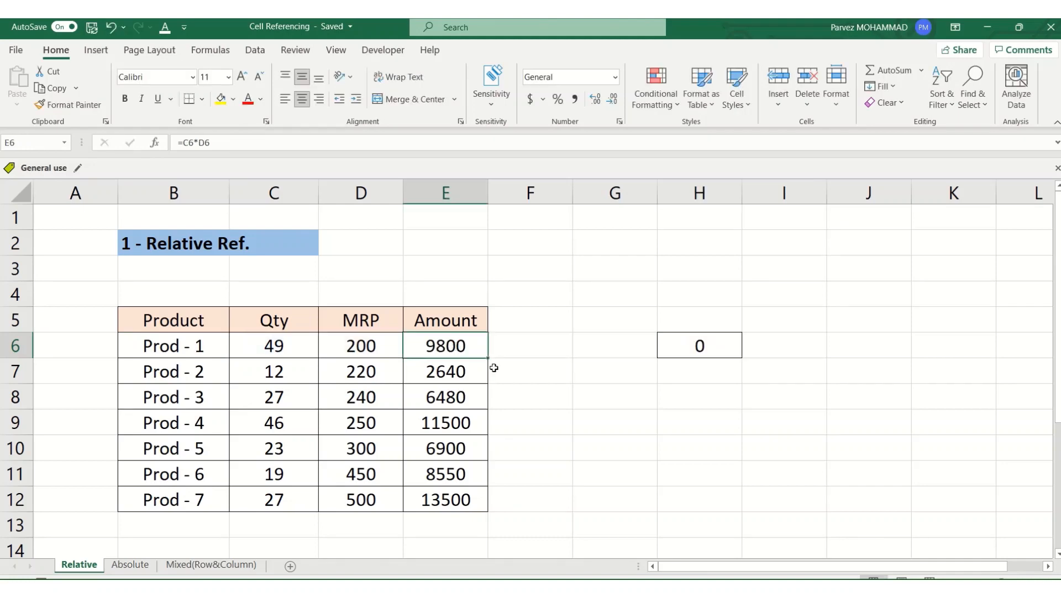
Enter the formula =D6*C6 in cell F7, referencing the MRP and Qty of Prod - 1.
left_click(526, 378)
type("=")
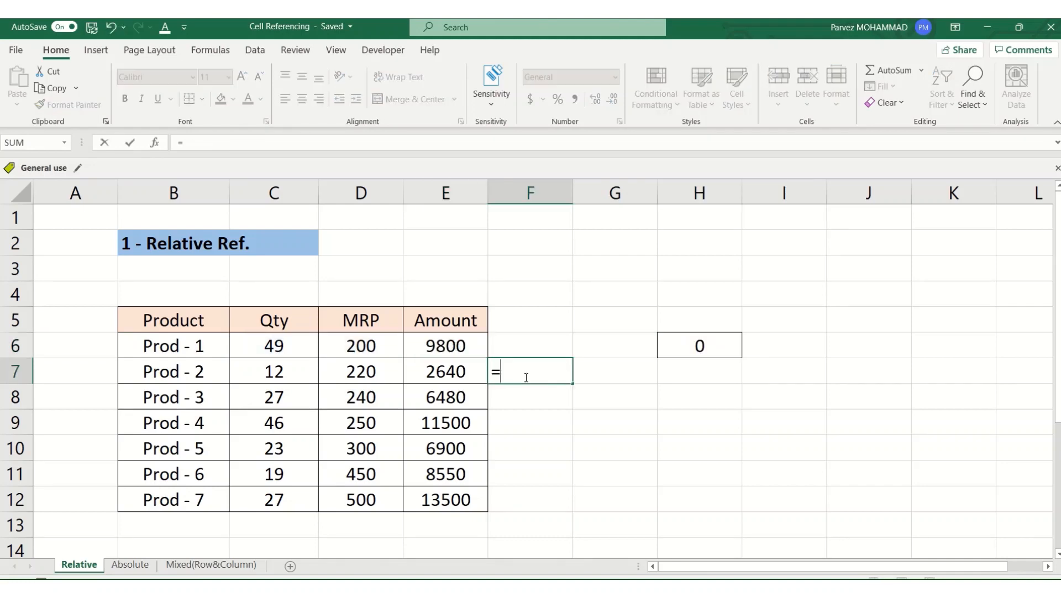
key("Left")
key("Left")
key("Up")
type("*")
key("Left")
key("Left")
key("Up")
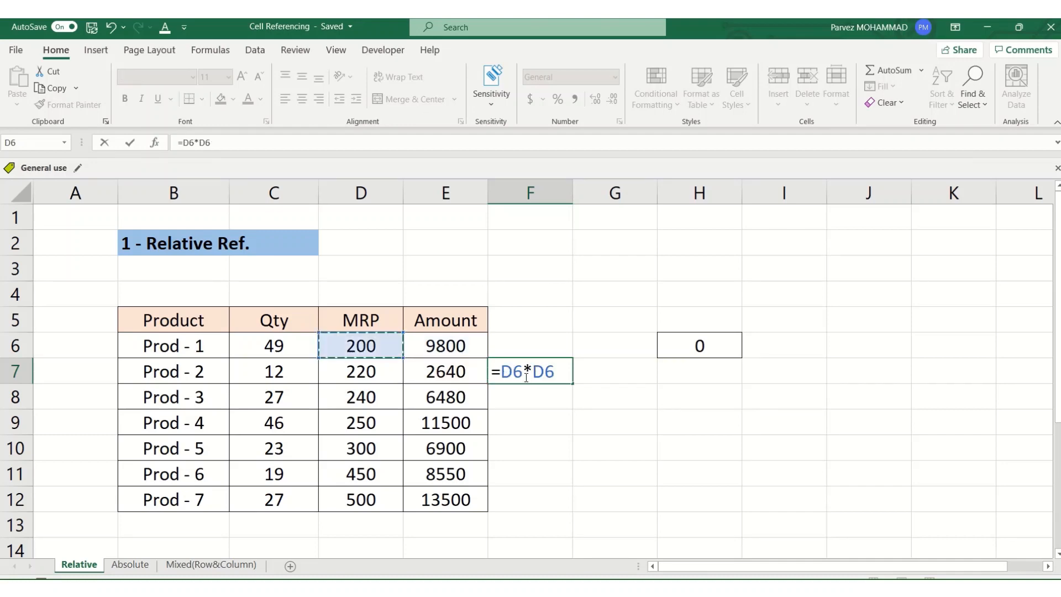
key("Left")
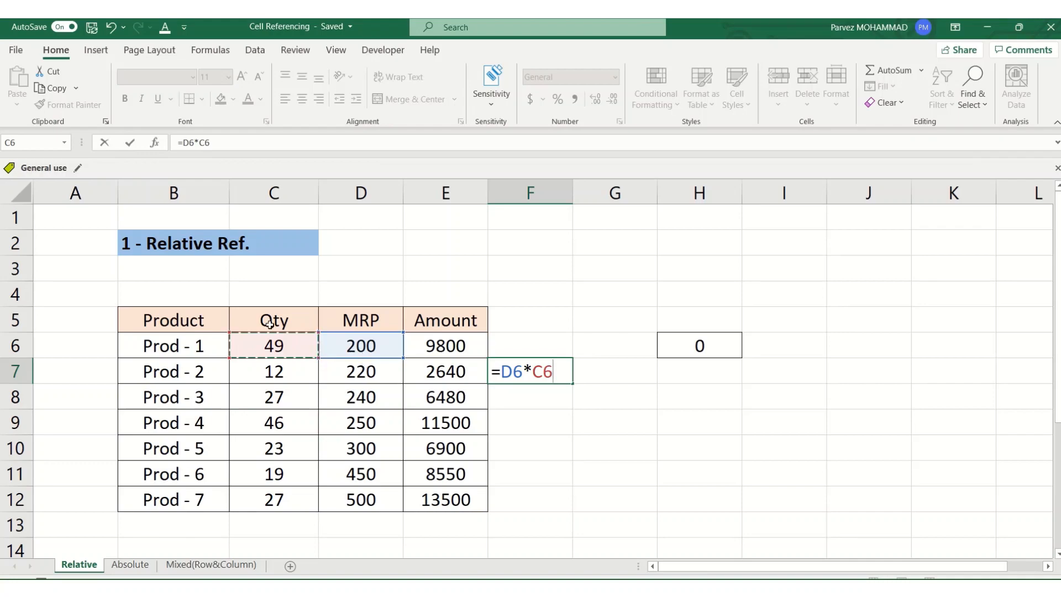
key("Return")
key("Up")
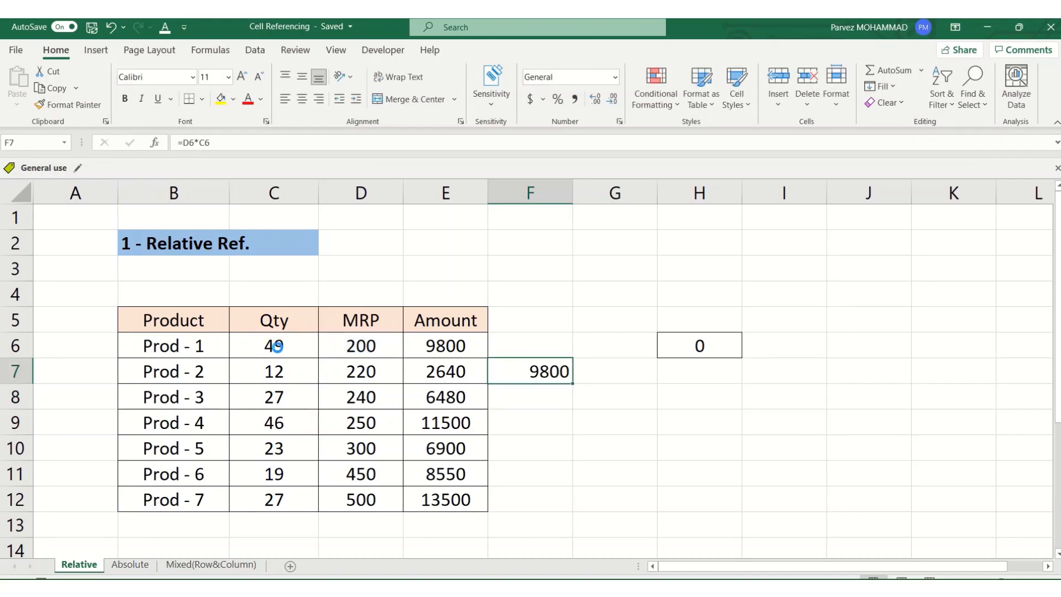
Copy the formula from F7 to J7 and open the copy to examine its references.
key("ctrl+c")
key("Right")
key("Right")
key("Right")
key("ctrl+v")
key("F2")
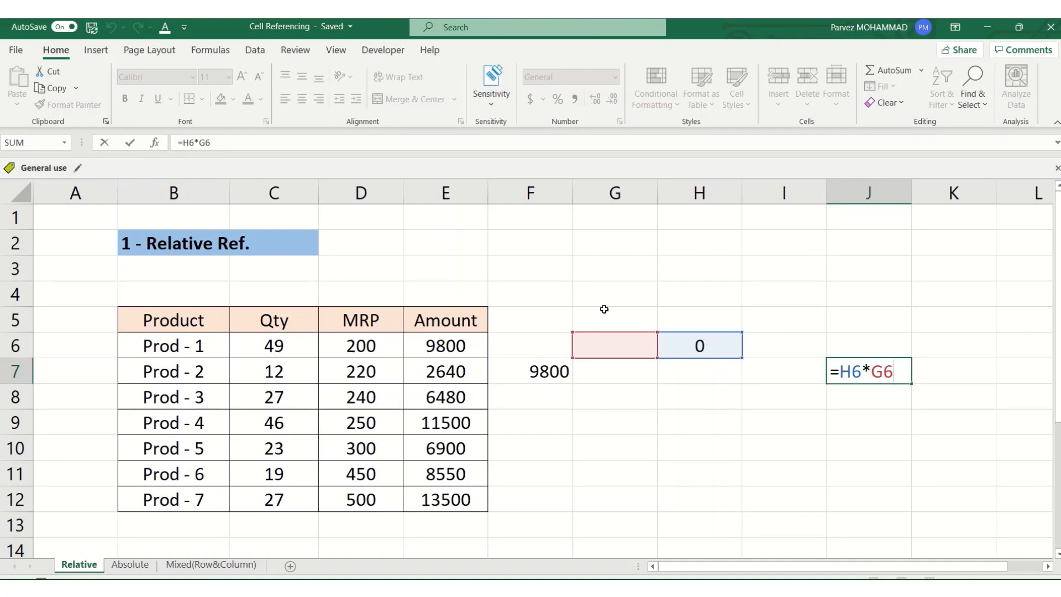
Switch to the Absolute sheet and look over its Discount% cell and the empty Amount and Discount columns.
key("Escape")
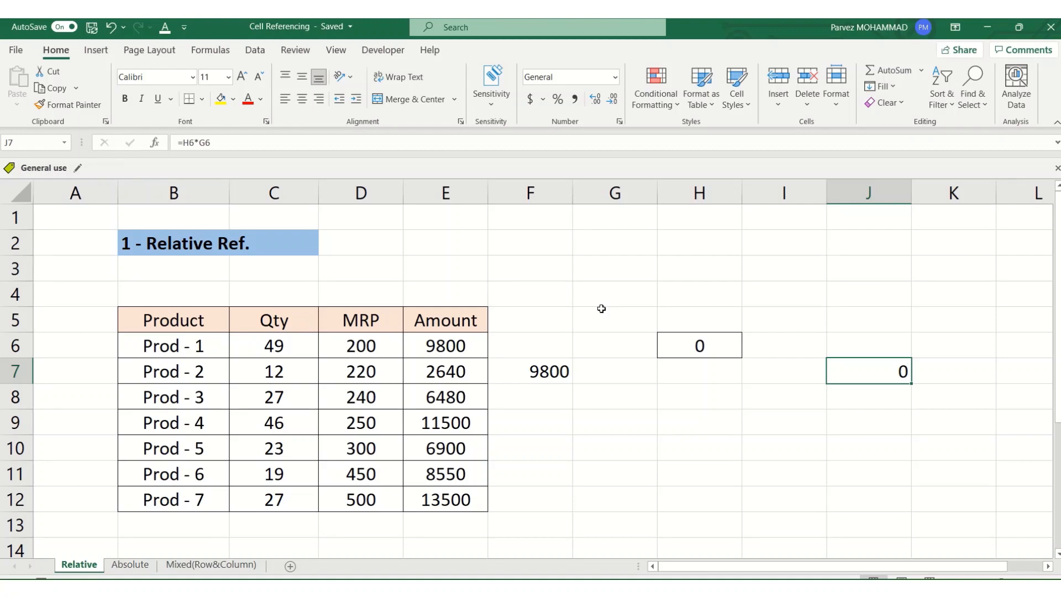
left_click(138, 569)
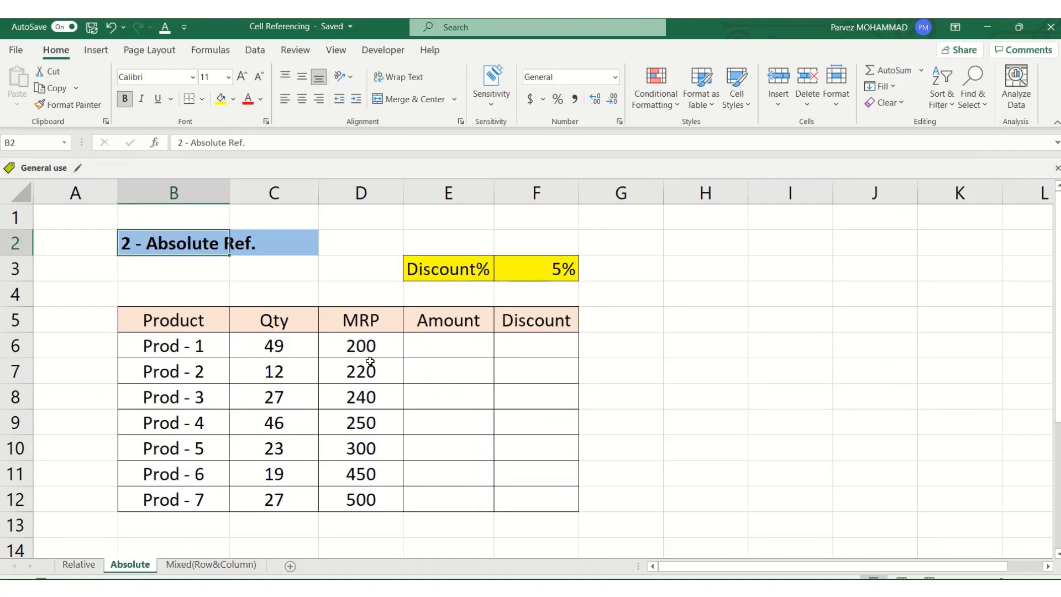
left_click(555, 266)
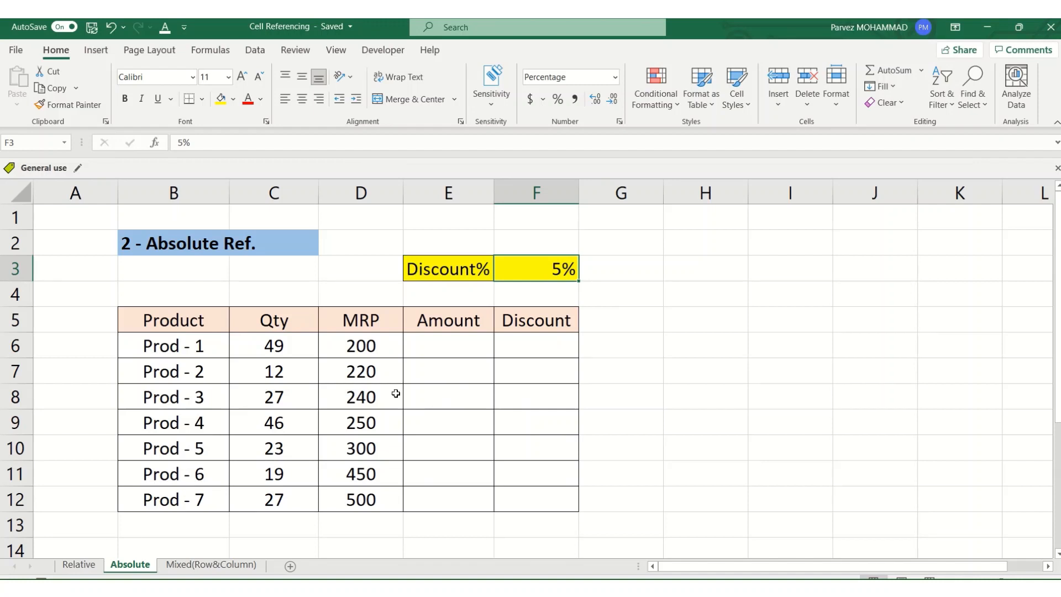
left_click_drag(440, 343, 448, 493)
left_click(535, 352)
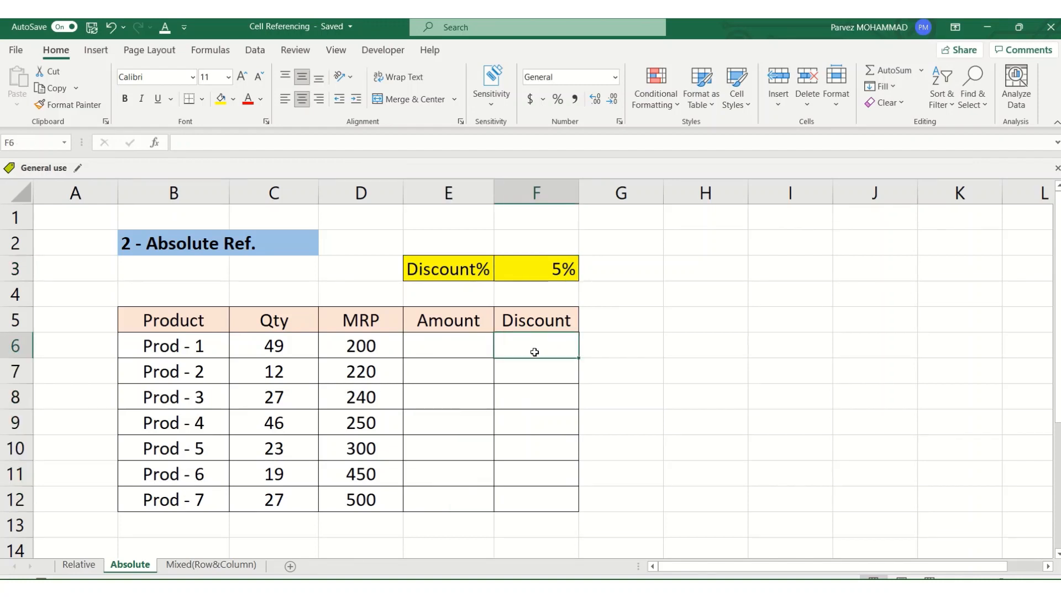
Enter the formula =C6*D6 in cell E6 to calculate the Amount for Prod - 1.
left_click(473, 349)
type("=")
key("Left")
key("Left")
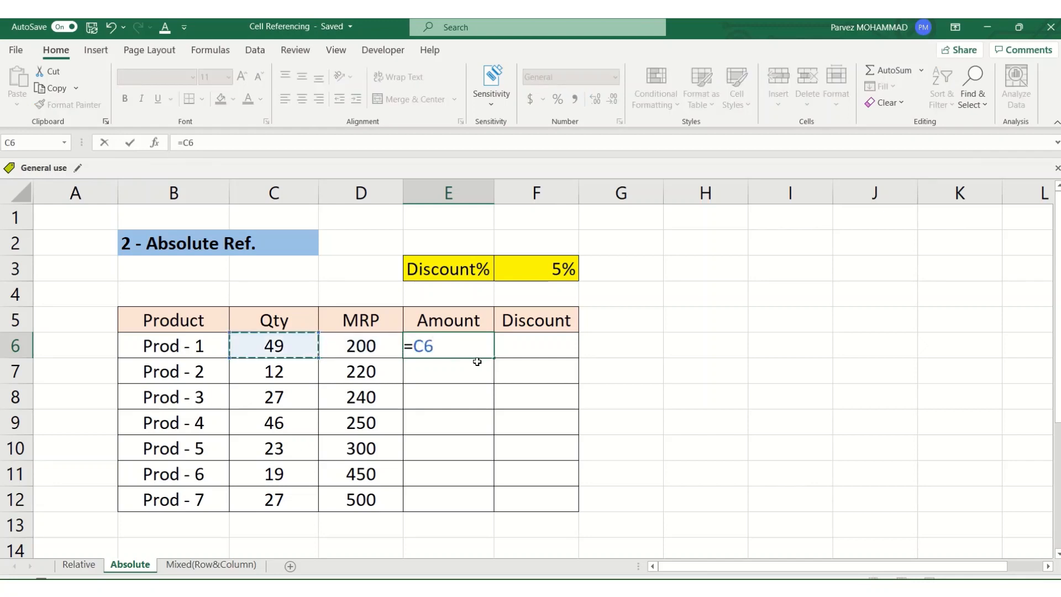
type("*")
key("Left")
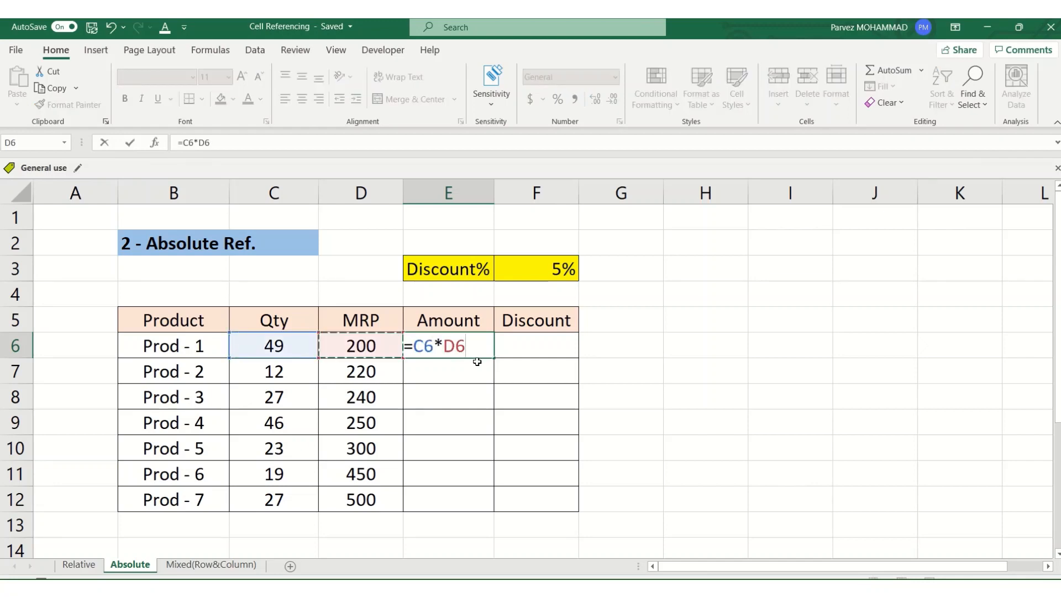
key("ctrl+Return")
Fill the Amount formula from E6 down to E12 for the remaining products.
key("shift+Down")
key("shift+Down")
key("shift+Down")
key("shift+Down")
key("shift+Down")
key("shift+Down")
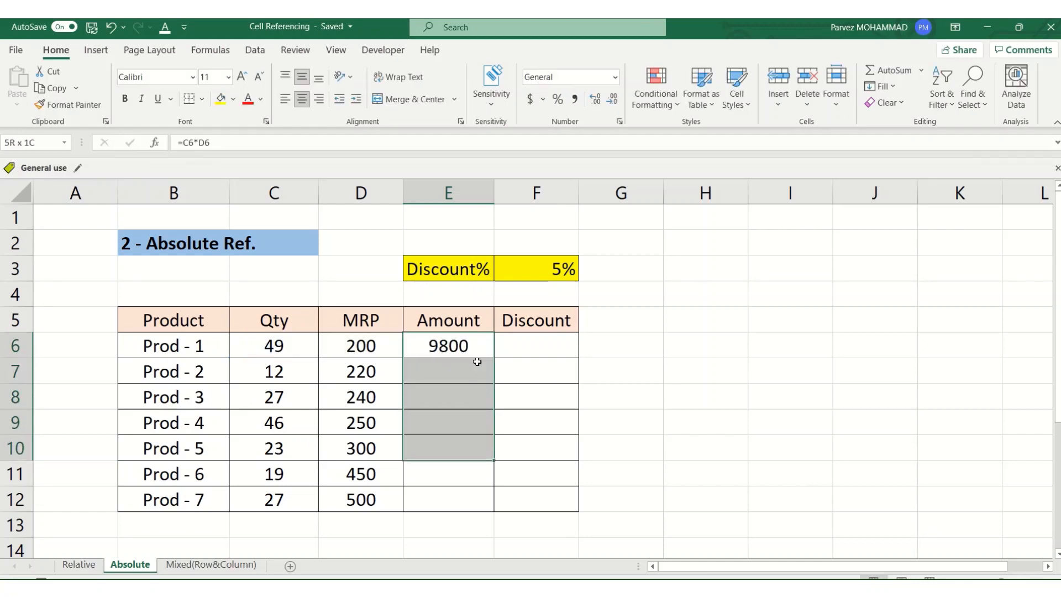
key("ctrl+d")
key("Right")
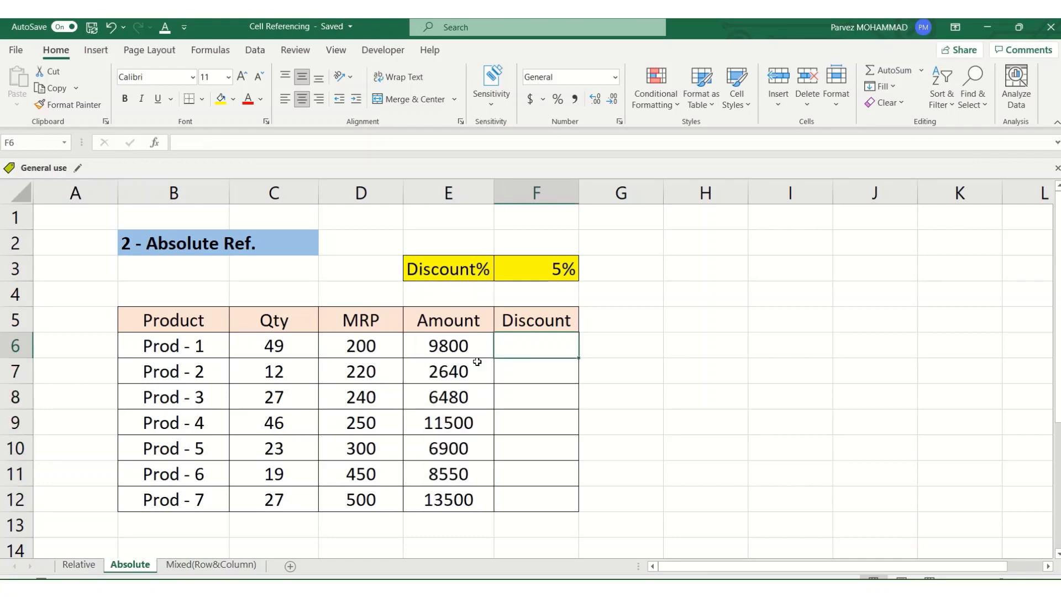
left_click(550, 280)
left_click(515, 346)
type("=")
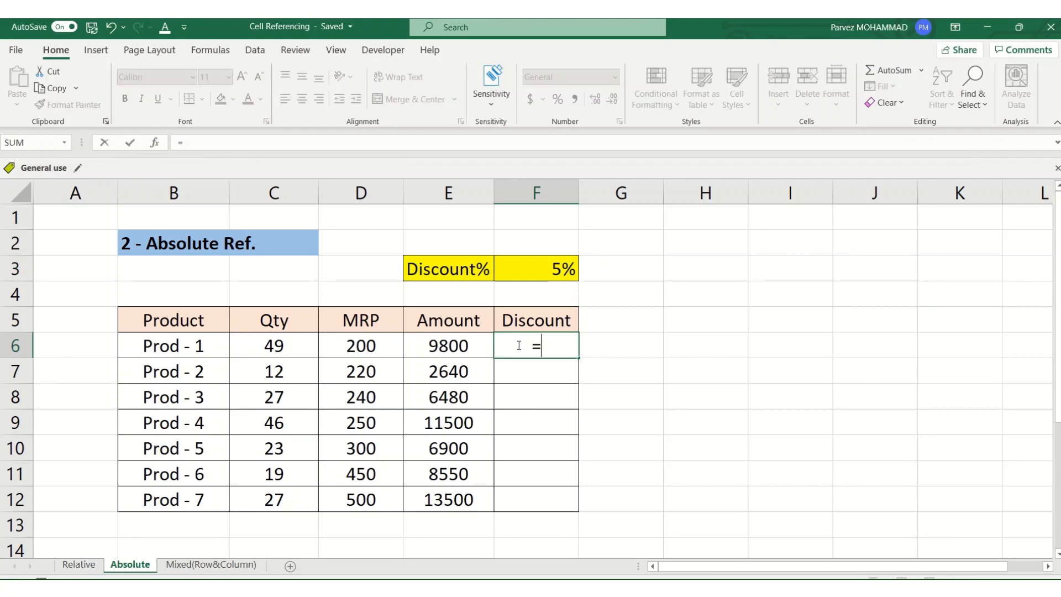
key("Left")
type("*5%")
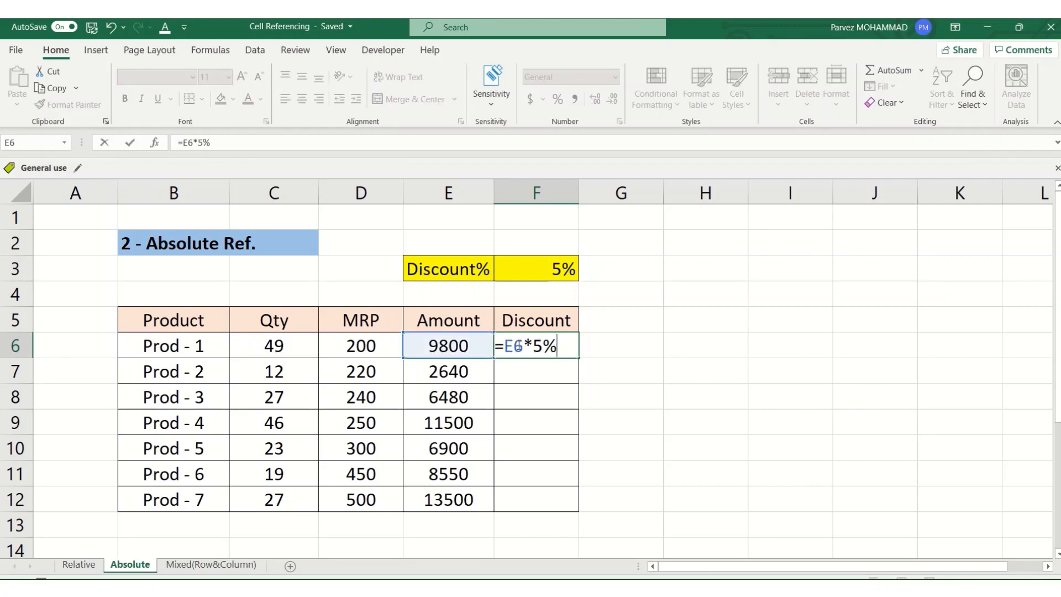
key("Escape")
Set the Discount% value in cell F3 to 10%.
key("Up")
key("Up")
key("Up")
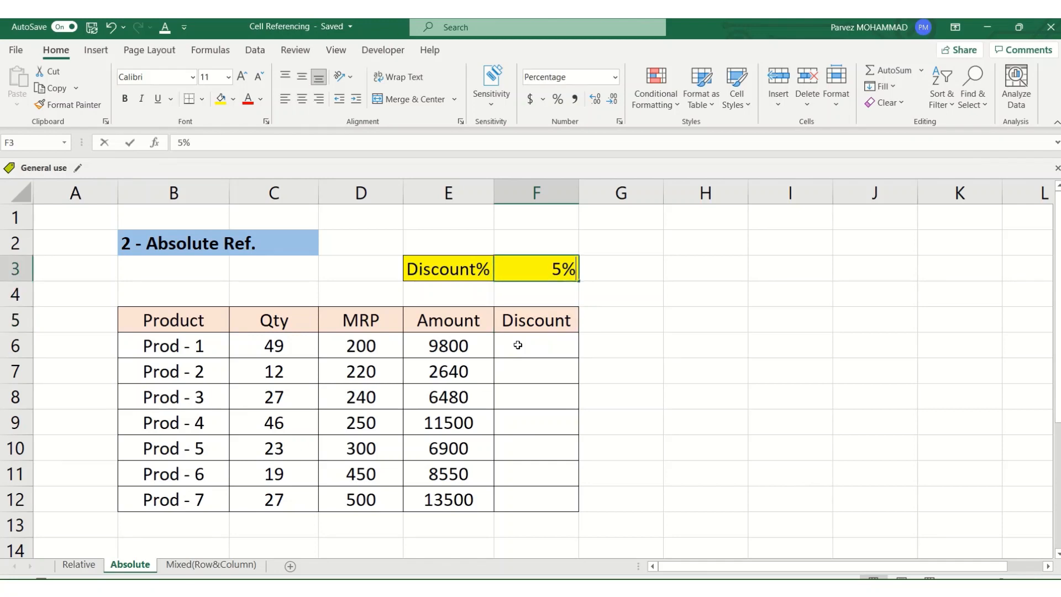
type("10")
key("Down")
key("Down")
key("Down")
key("shift+Down")
key("shift+Down")
key("shift+Down")
key("shift+Down")
key("shift+Down")
key("shift+Down")
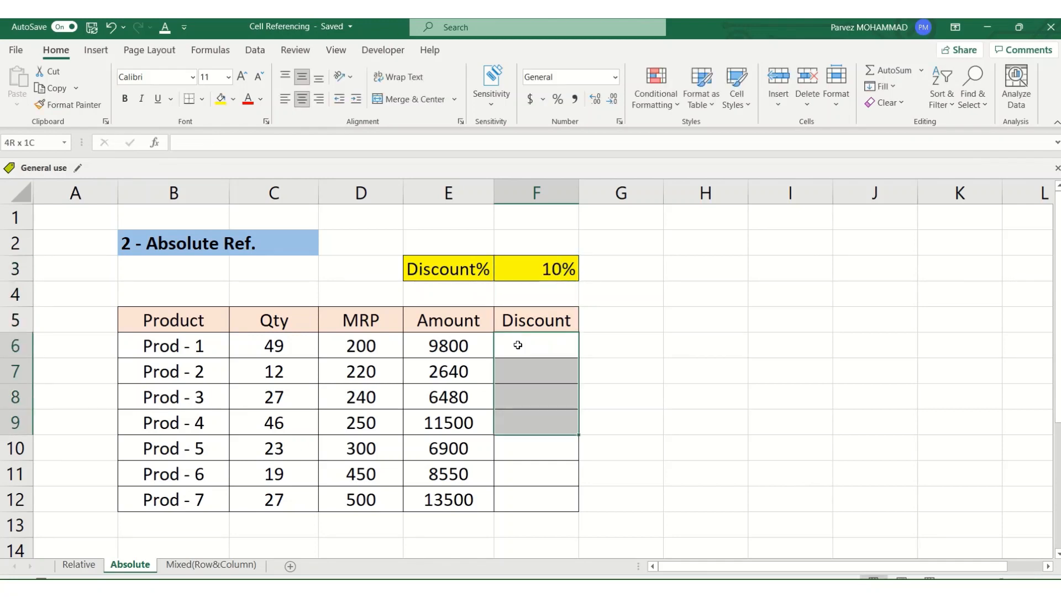
Build the discount formula =E6*$F$3 in cell F6, making the reference to the Discount% cell absolute.
left_click(518, 345)
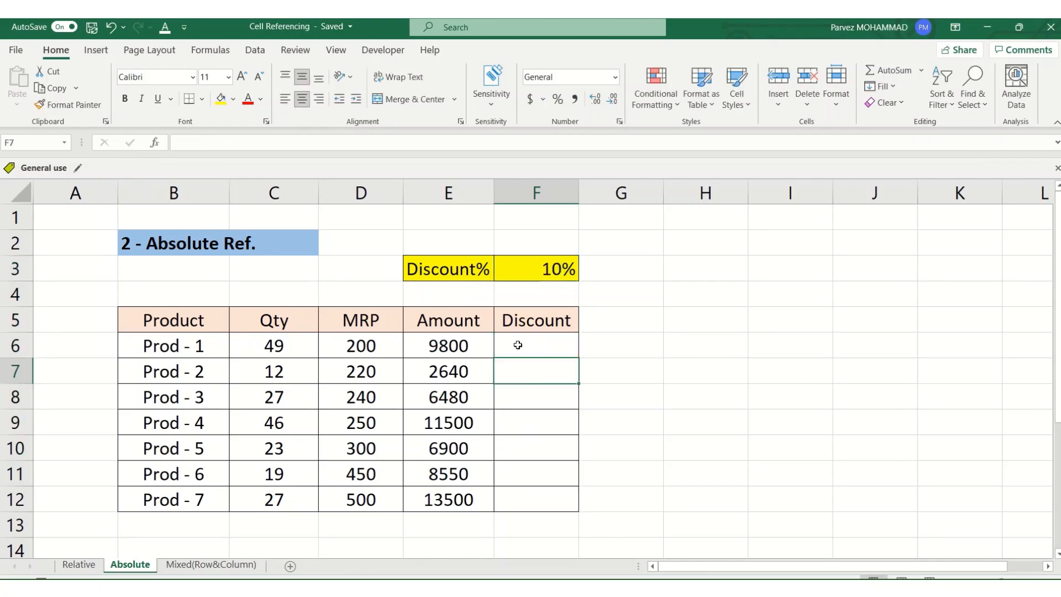
type("=")
key("Left")
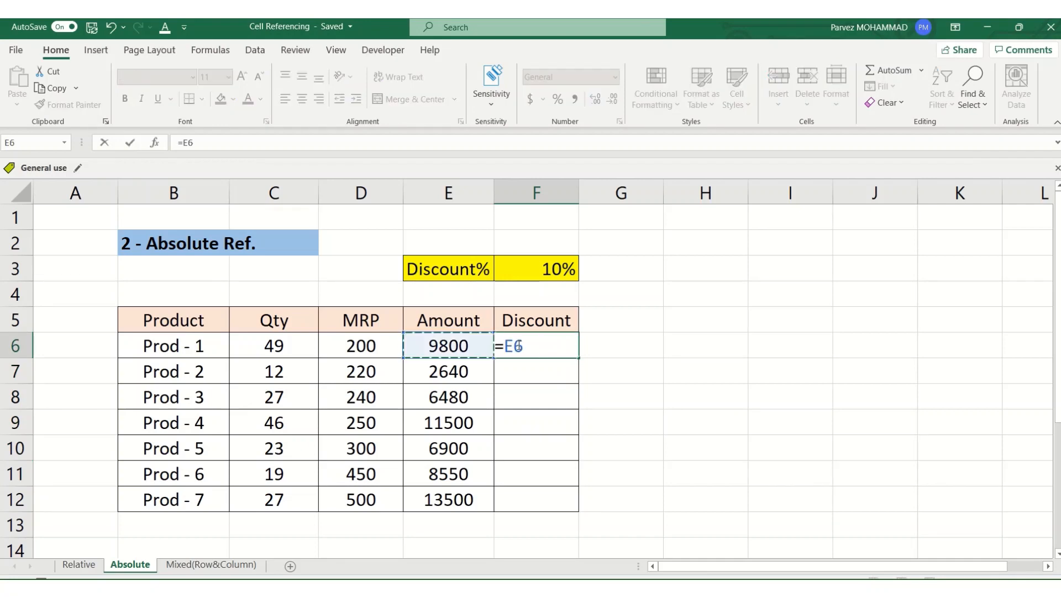
type("*")
key("Up")
key("Up")
key("Up")
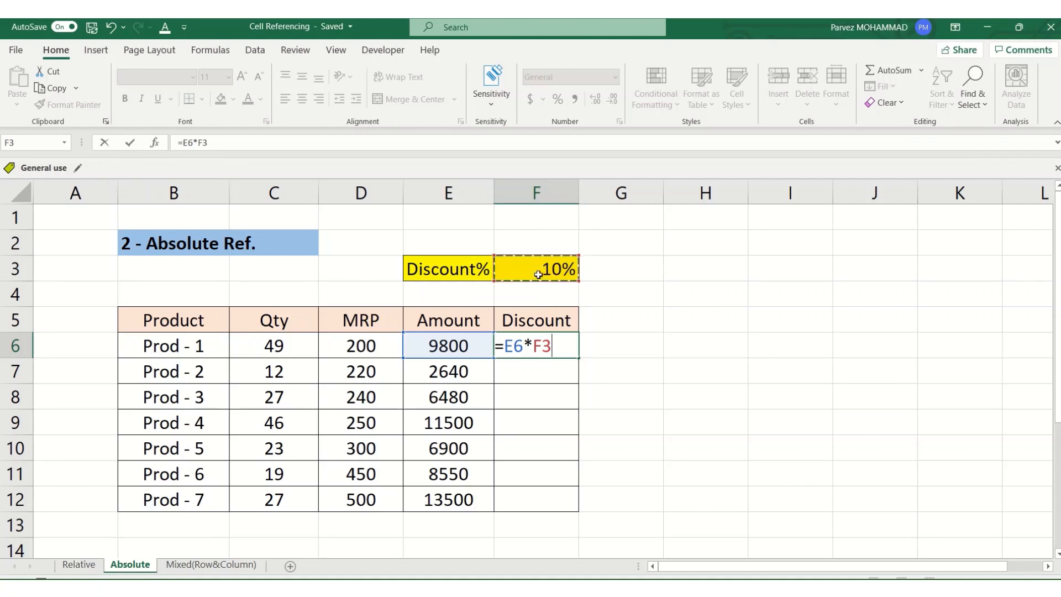
left_click(554, 348)
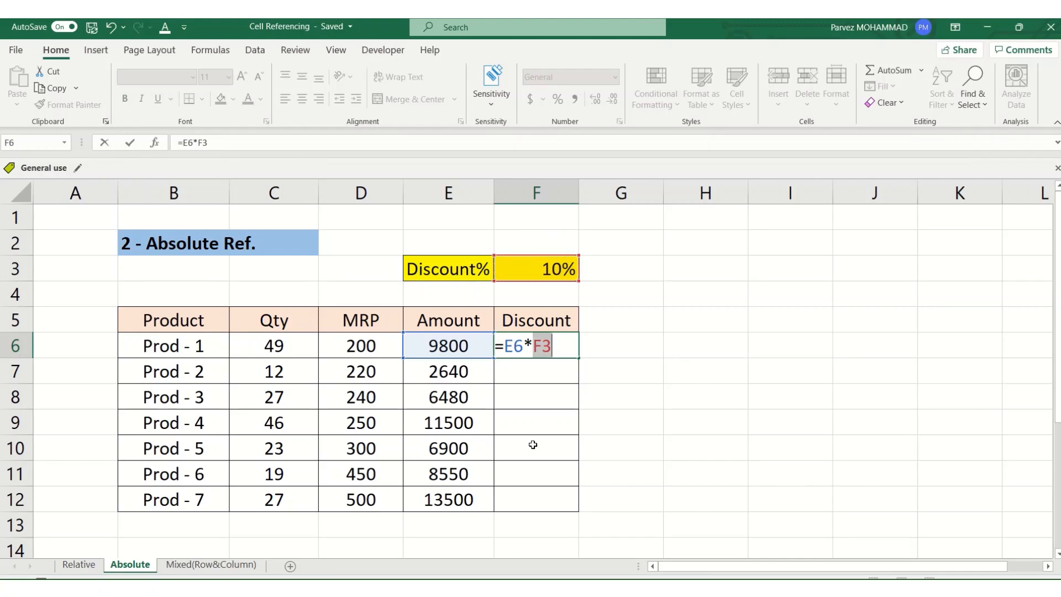
key("F4")
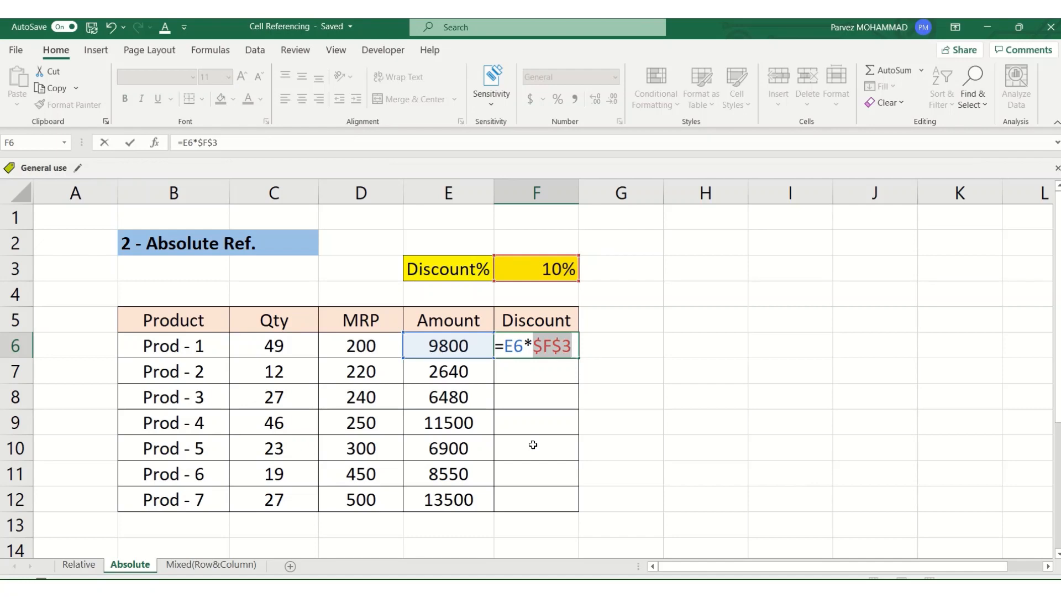
Highlight the locked column and row of $F$3 and the relative E6 reference, and commit the formula in F6.
left_click(545, 348)
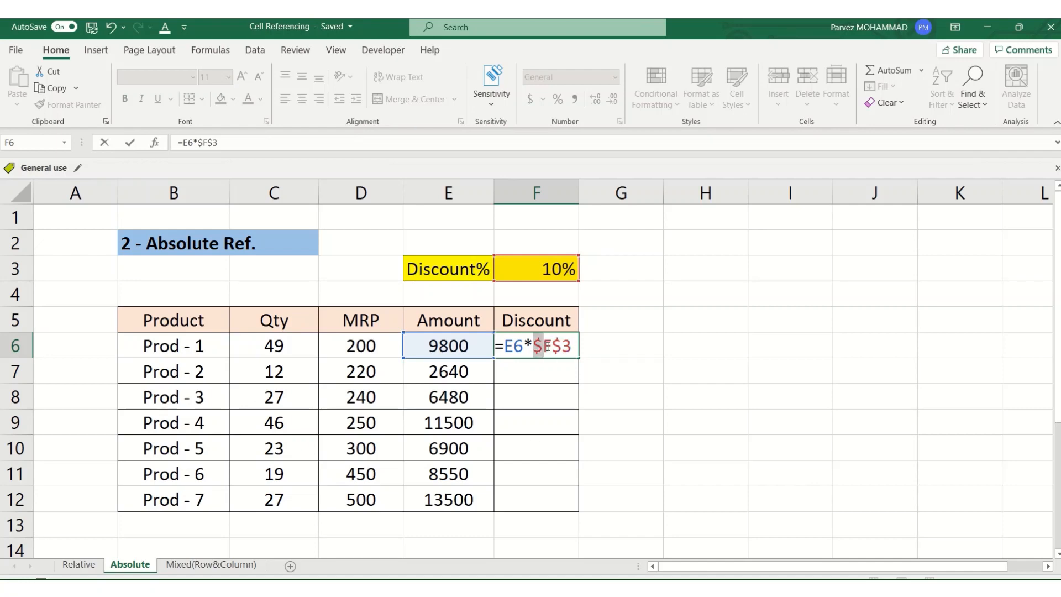
left_click_drag(552, 347, 535, 358)
left_click(563, 347)
left_click_drag(571, 347, 553, 347)
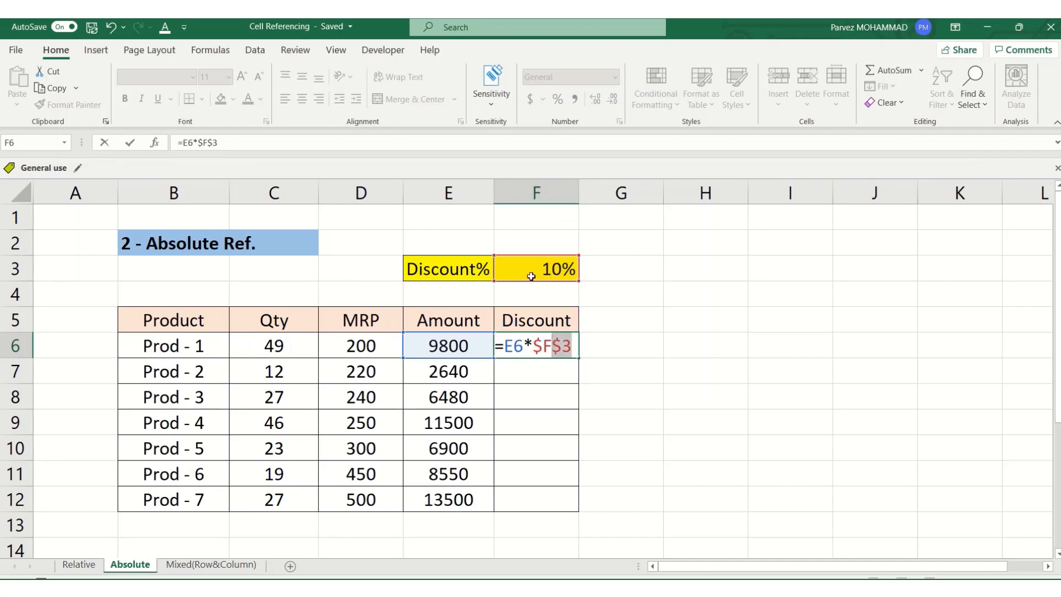
left_click(562, 354)
left_click_drag(534, 347, 505, 347)
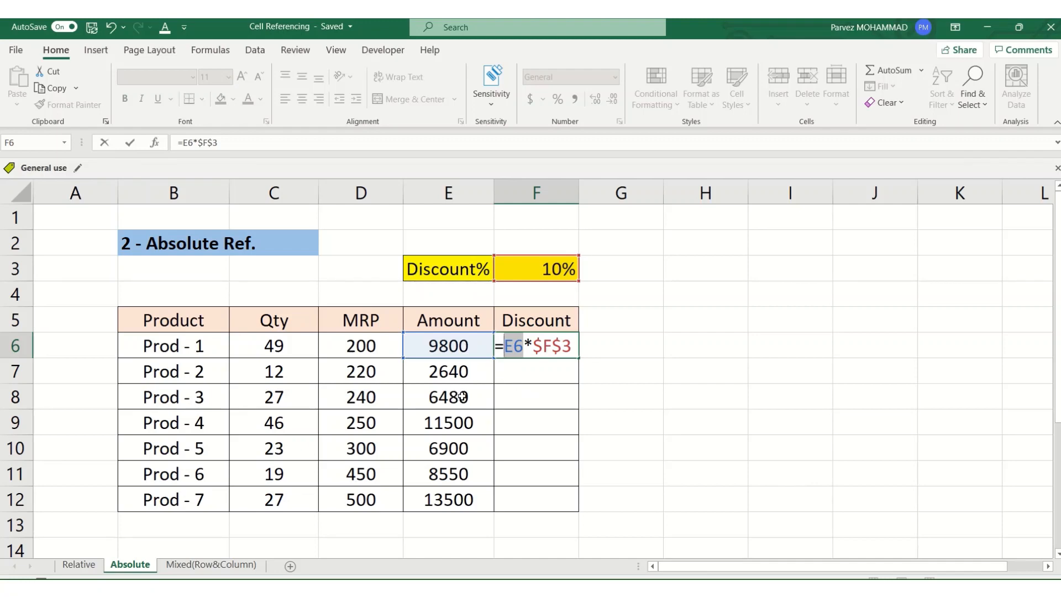
left_click_drag(534, 346, 564, 351)
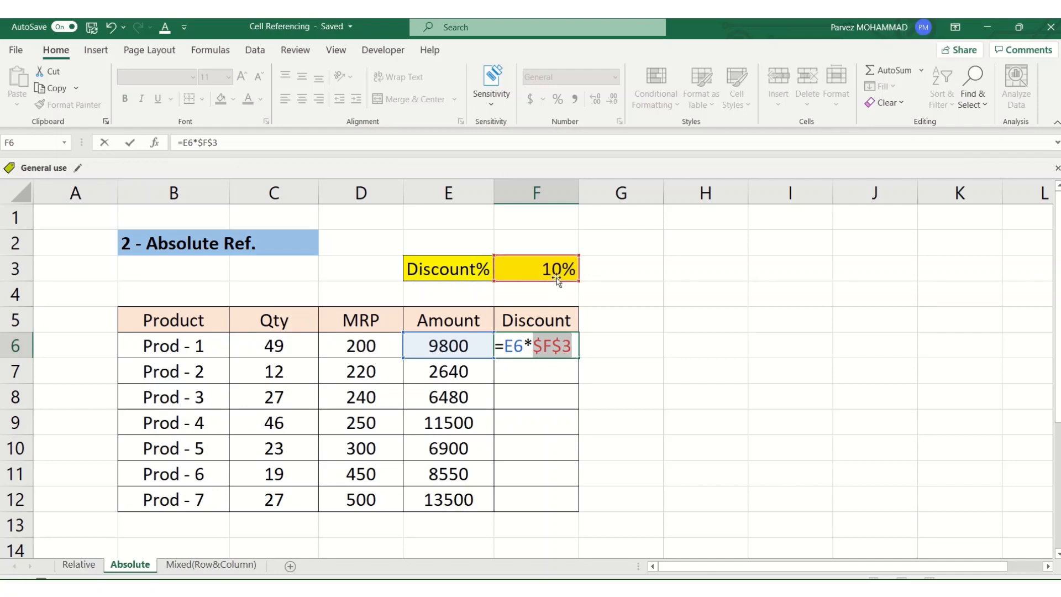
key("ctrl+Return")
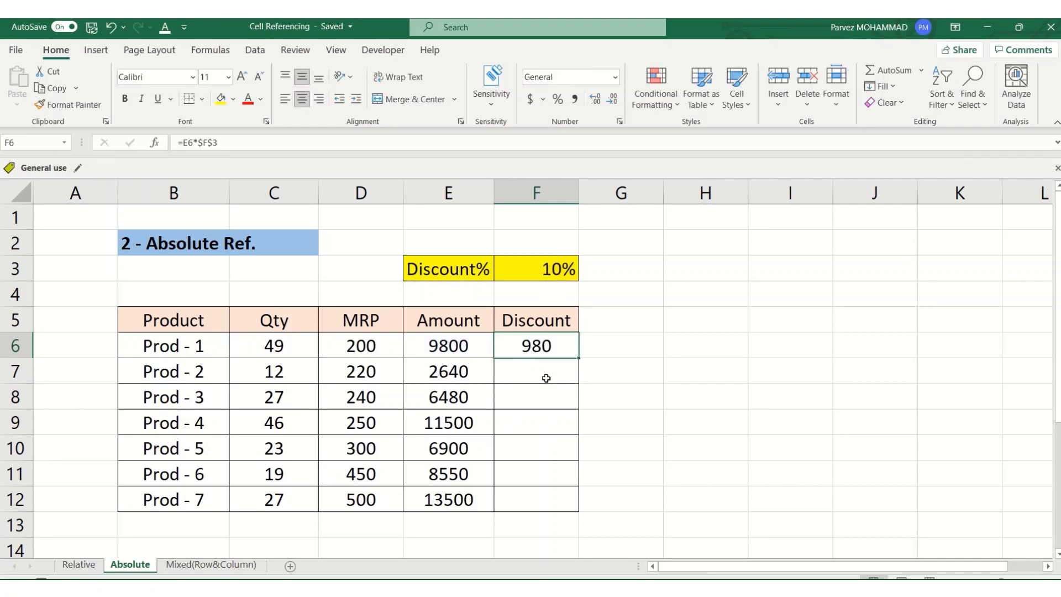
Copy the Discount formula from F6 down to F12 for the remaining products.
key("ctrl+c")
key("shift+Down")
key("shift+Down")
key("shift+Down")
key("shift+Down")
key("shift+Down")
key("shift+Down")
key("ctrl+v")
key("Escape")
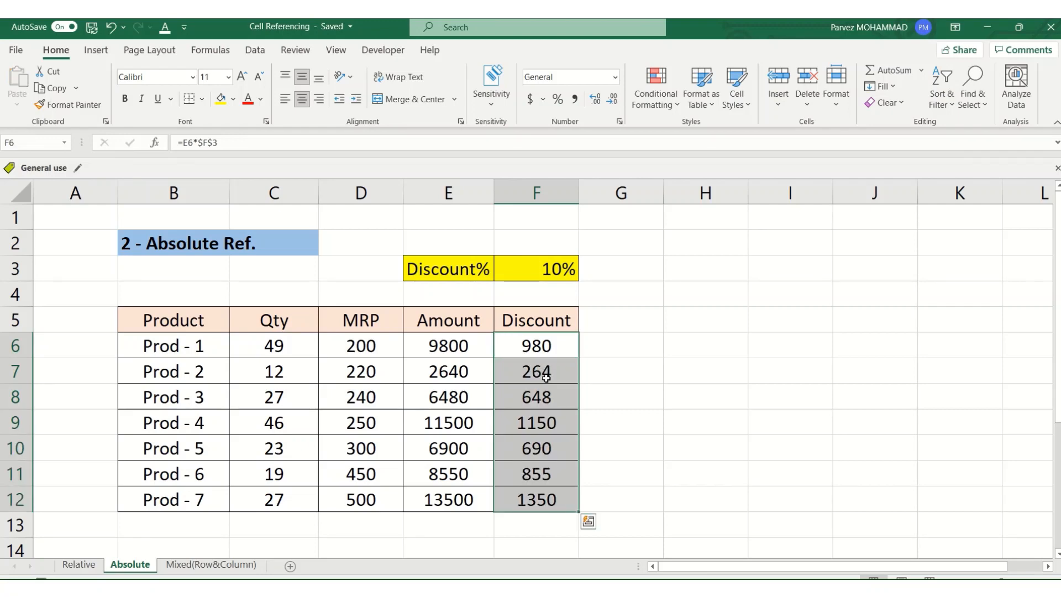
Examine the cell references in the Discount formulas of rows 6 to 12, comparing the Amount reference with the fixed $F$3.
key("Down")
key("F2")
key("Escape")
key("Down")
key("F2")
key("Escape")
key("Down")
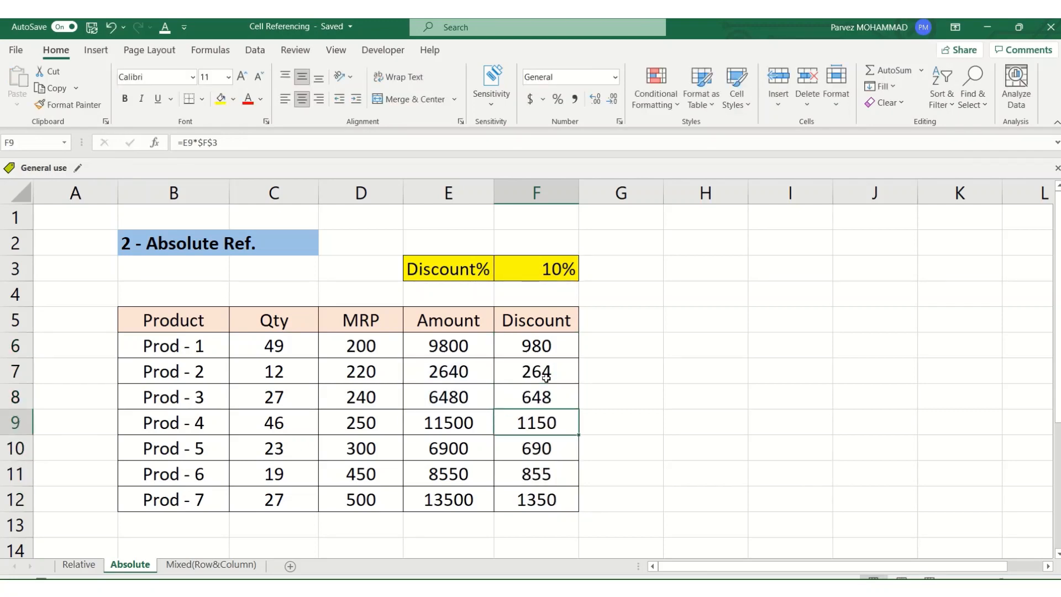
key("F2")
key("Escape")
key("Down")
key("F2")
key("Escape")
key("Down")
key("Down")
key("F2")
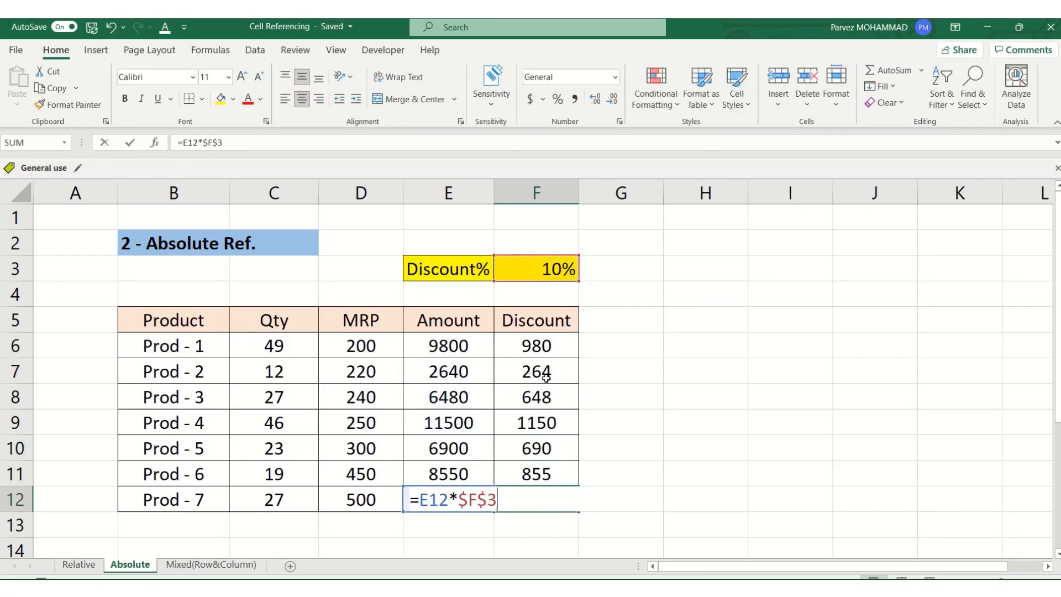
key("Escape")
key("Up")
key("F2")
key("Escape")
key("Up")
key("F2")
key("Escape")
key("Up")
key("F2")
key("Escape")
key("Up")
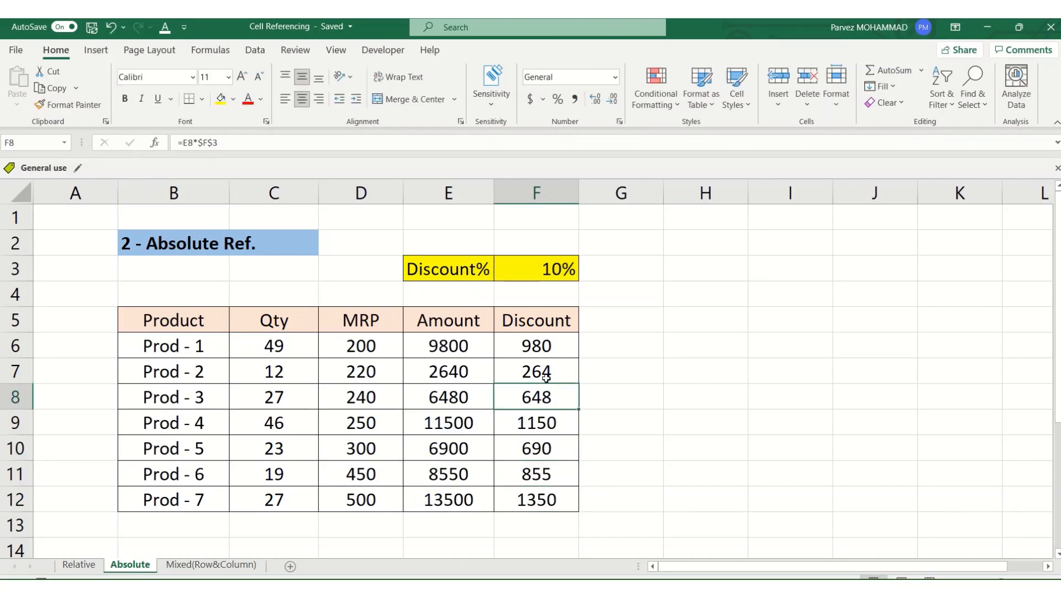
key("F2")
key("Escape")
key("Up")
key("F2")
key("Escape")
key("Up")
key("F2")
key("Escape")
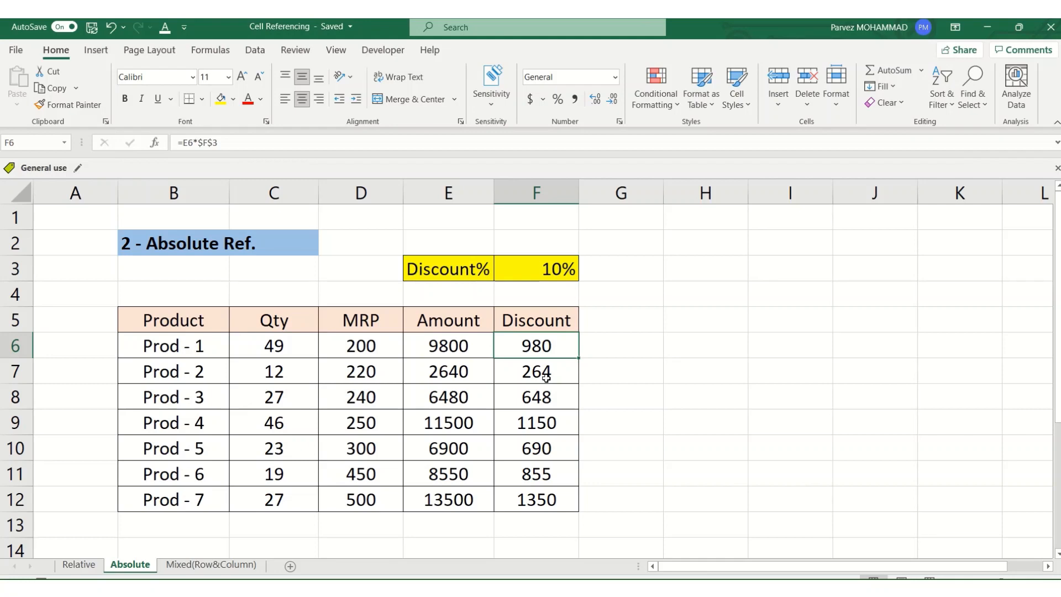
Switch to the Mixed(Row&Column) sheet and enter =C6*D6 in cell E6 as the Amount for Prod - 1.
key("ctrl+Page_Down")
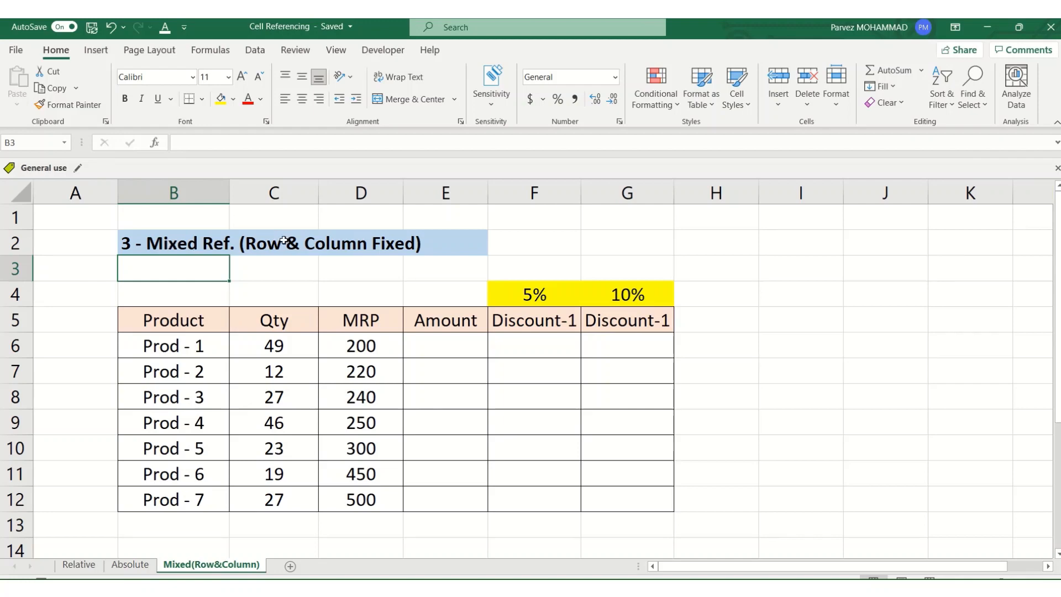
left_click(443, 346)
type("=")
key("Left")
key("Left")
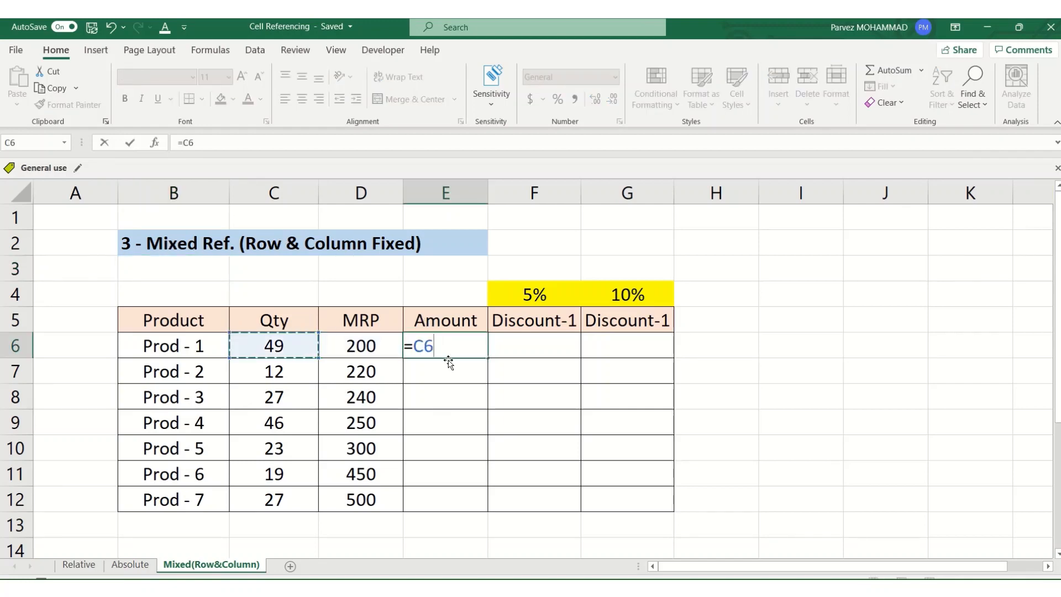
type("*")
key("Left")
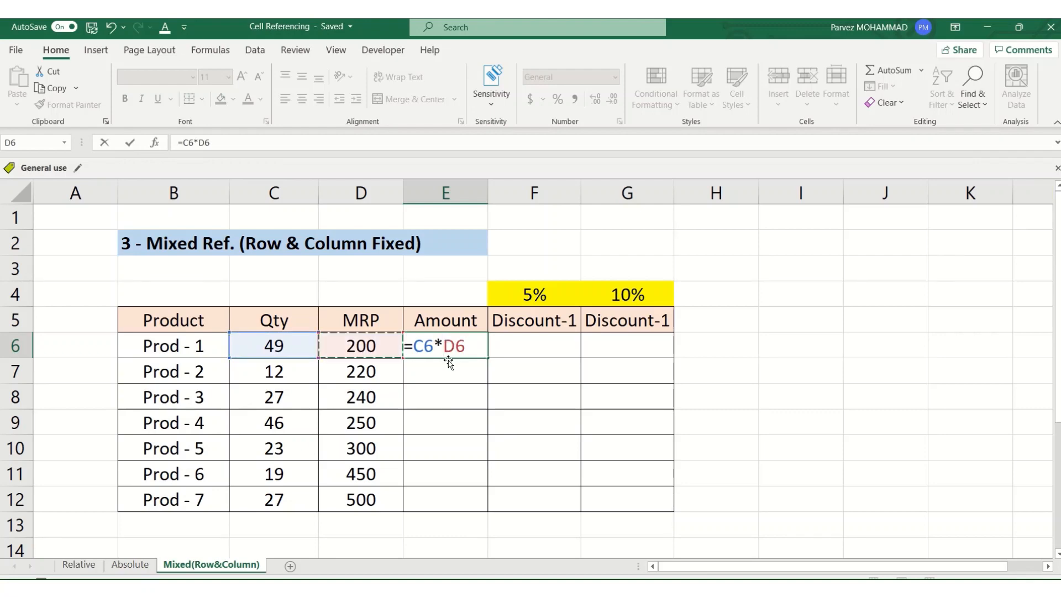
key("Return")
Fill the Amount formula from E6 down to E12 on the mixed reference sheet.
key("Up")
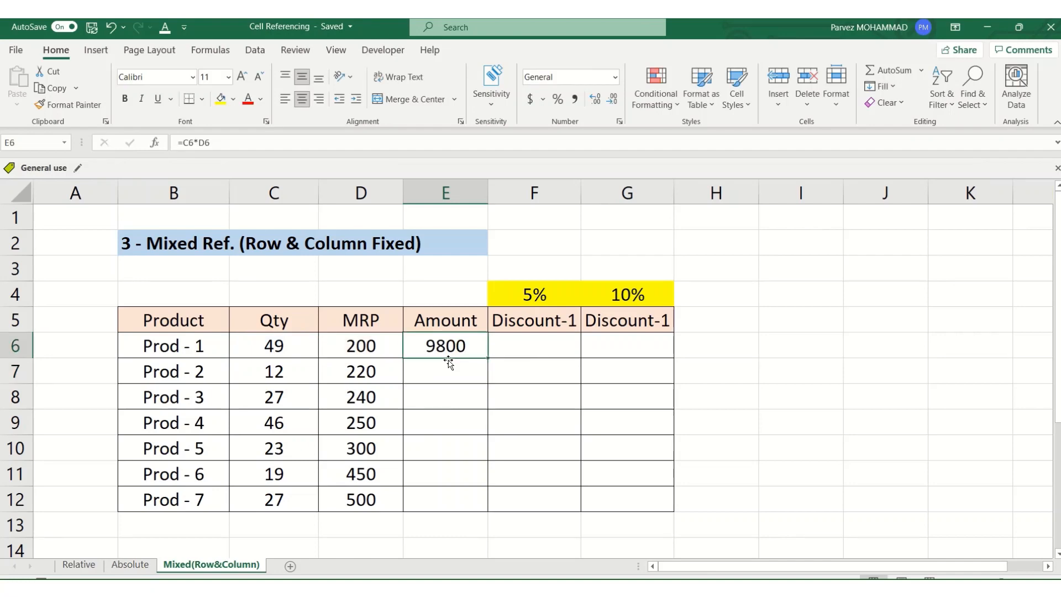
key("shift+Down")
key("shift+Down")
key("shift+Down")
key("shift+Down")
key("shift+Down")
key("shift+Down")
key("ctrl+d")
Examine the row references in the copied Amount formulas from E8 down to E12.
key("Down")
key("Down")
key("F2")
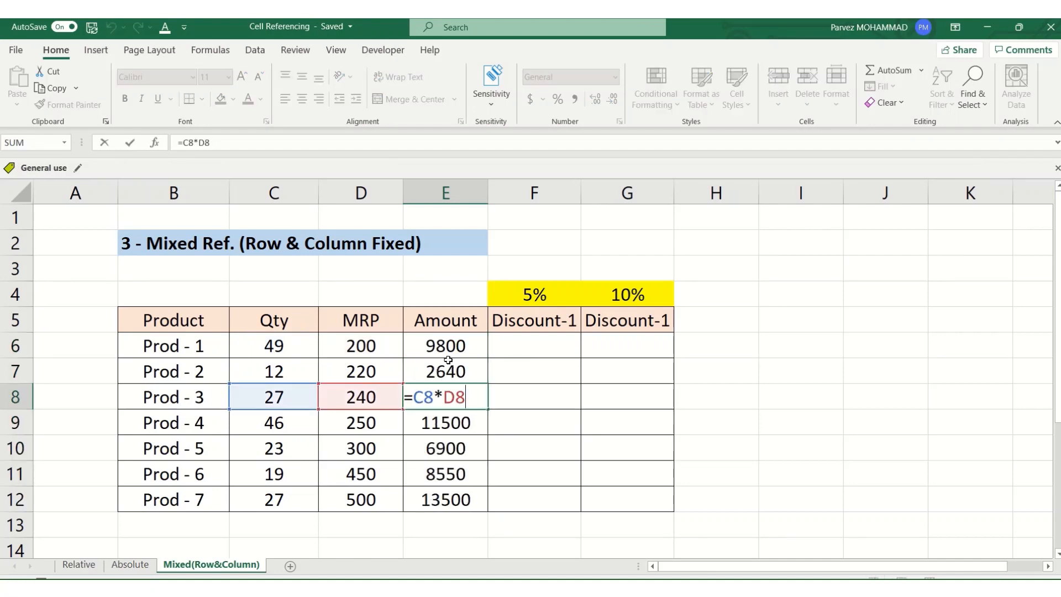
key("Escape")
key("Down")
key("F2")
key("Escape")
key("Down")
key("F2")
key("Escape")
key("Down")
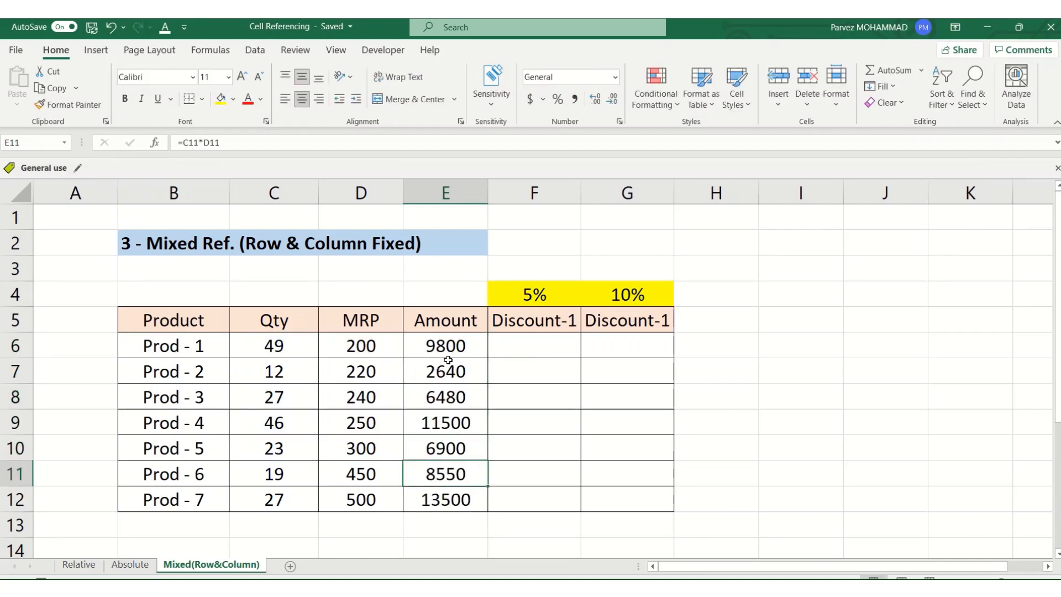
key("Down")
key("F2")
key("Escape")
Enter =E6*F4 in cell F6 as the 5% discount for Prod - 1.
key("Up")
key("Up")
key("Up")
key("Up")
key("Up")
key("Up")
key("Right")
key("Right")
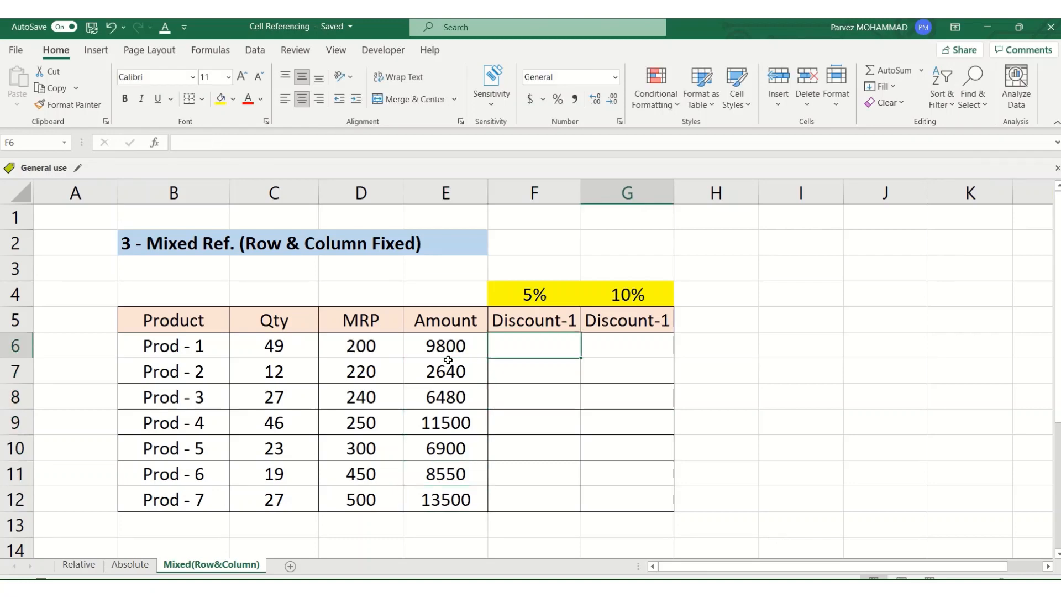
key("Left")
type("=")
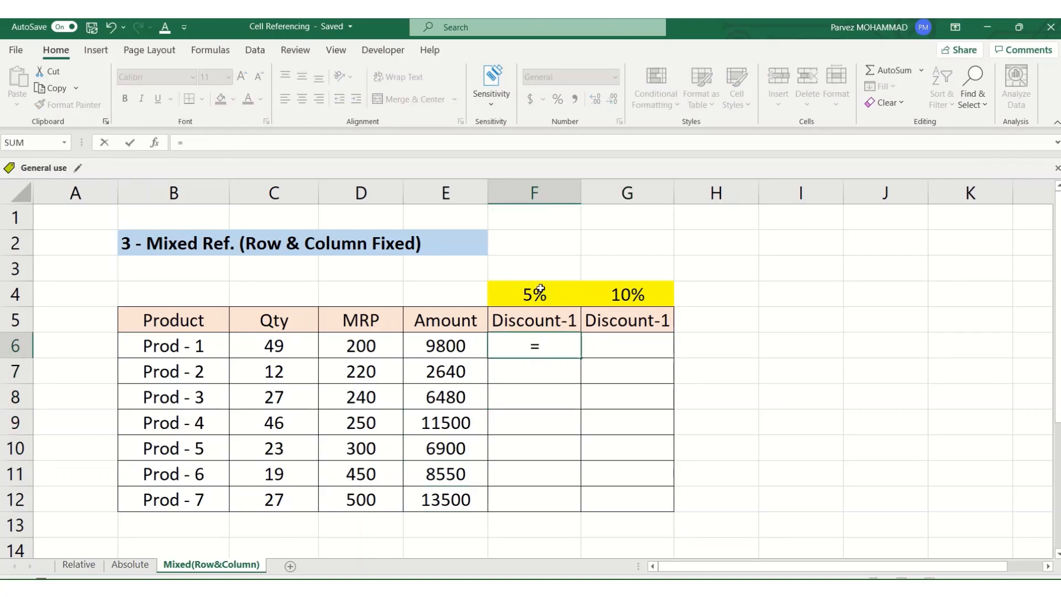
left_click(459, 346)
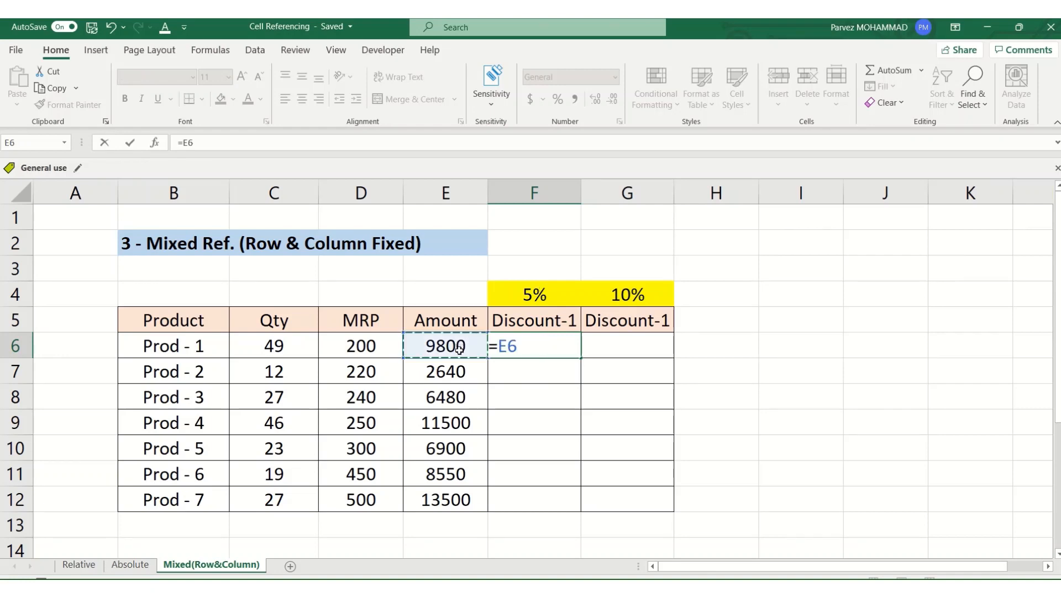
type("*")
left_click(552, 302)
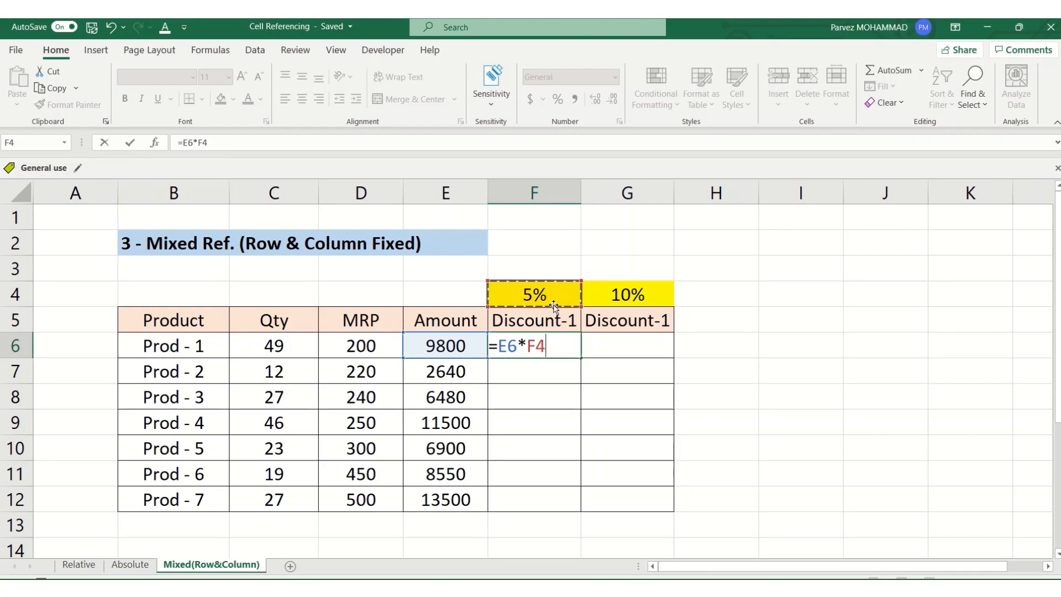
key("Return")
Copy the discount formula from F6 to F7 and check which cells the copy references.
key("Up")
key("ctrl+c")
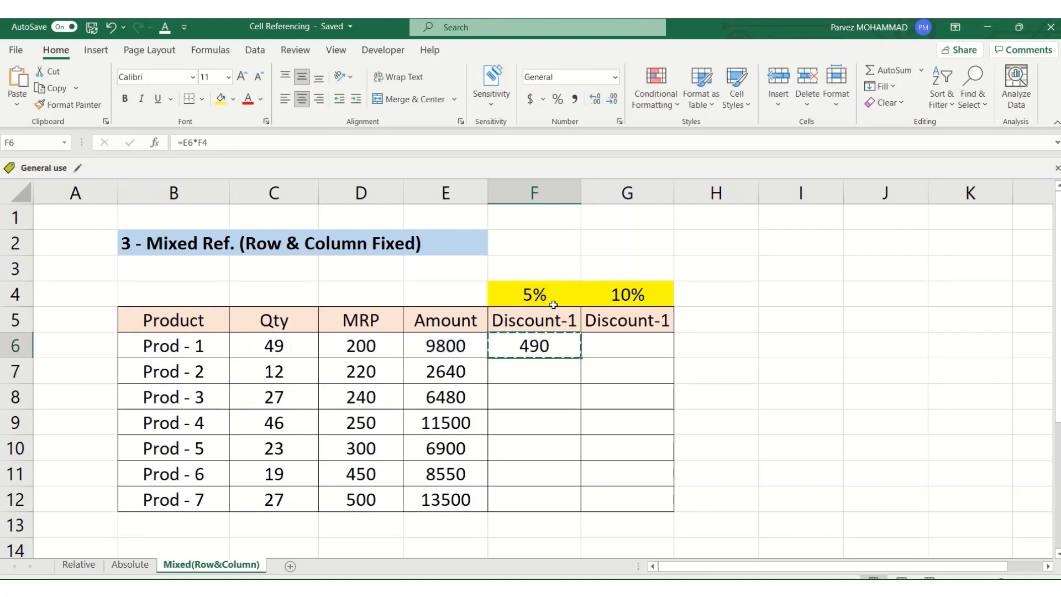
key("Down")
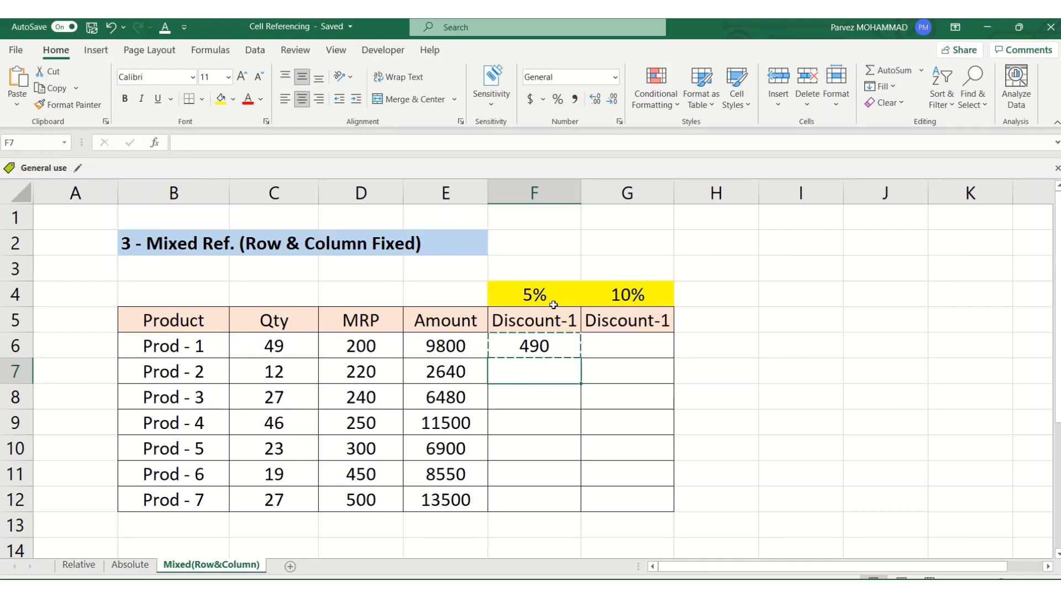
key("ctrl+v")
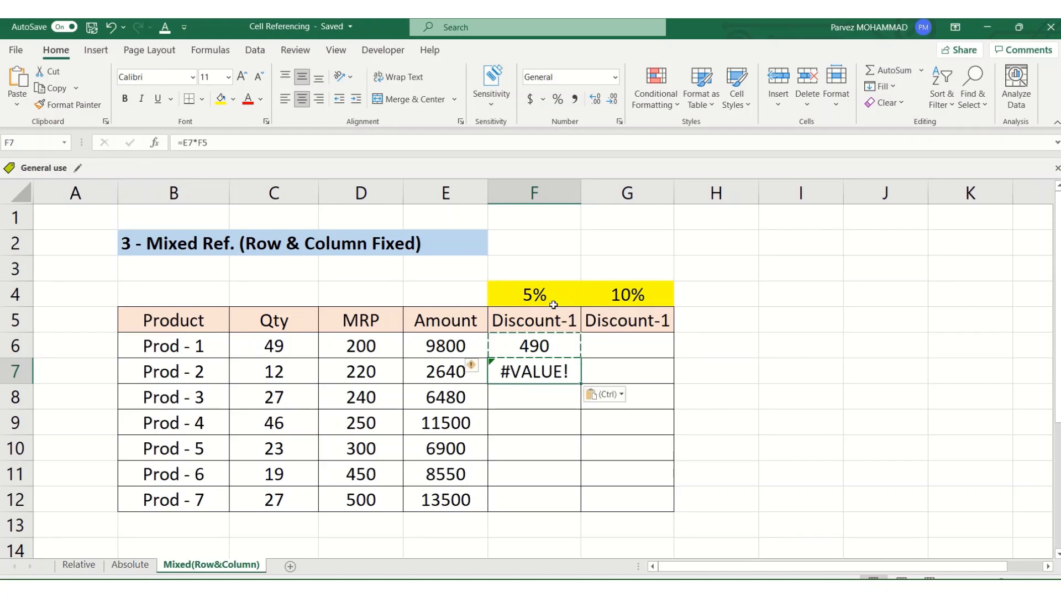
key("F2")
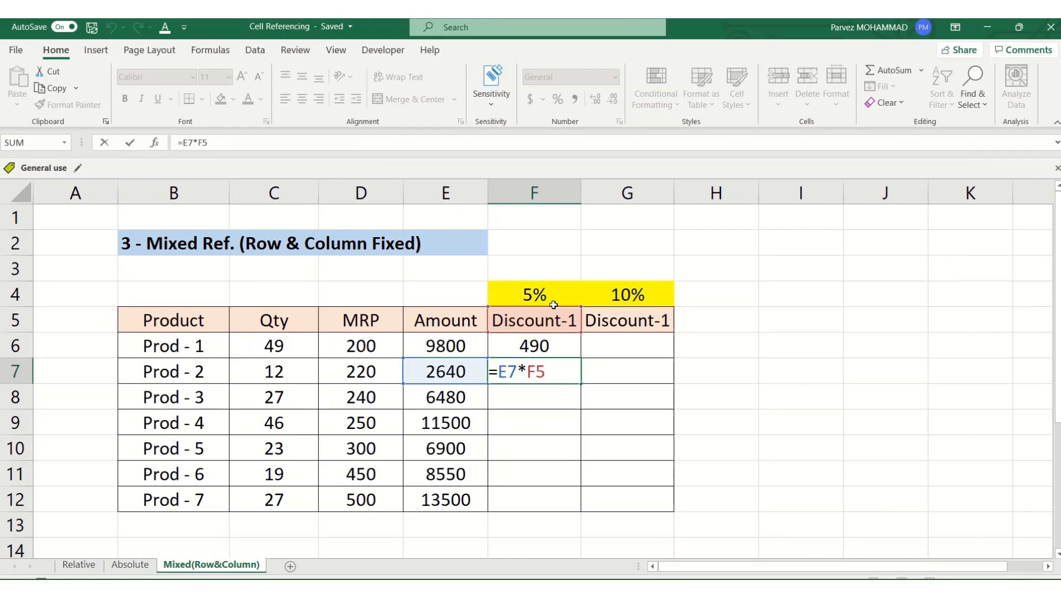
key("shift+Return")
Make the rate reference in F6 absolute so the formula reads =E6*$F$4.
key("F2")
key("shift+Left")
key("shift+Left")
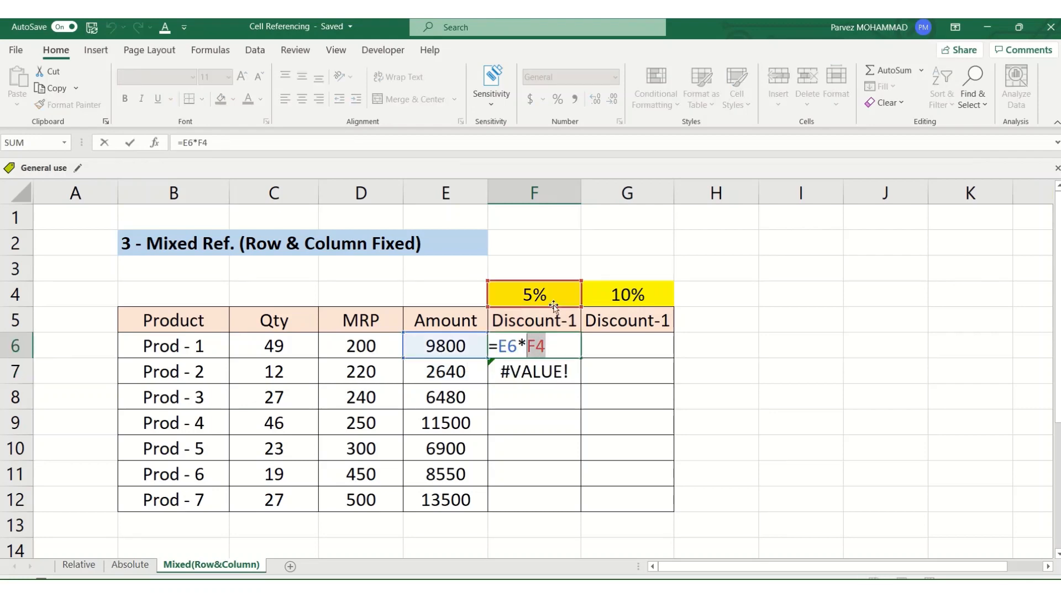
key("F4")
key("Return")
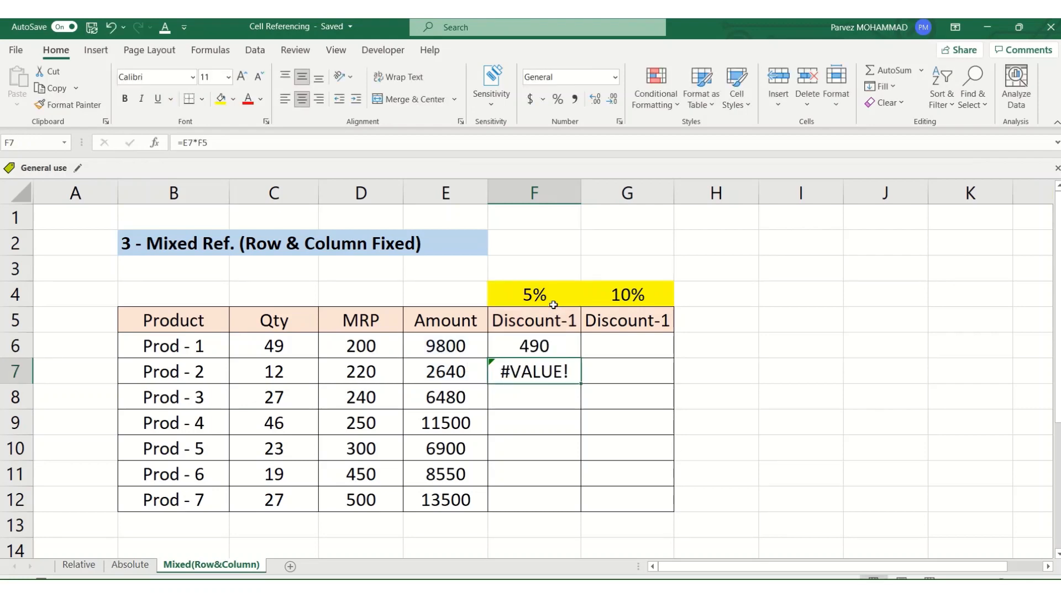
Copy the =E6*$F$4 discount formula from F6 down through F12.
key("shift+Return")
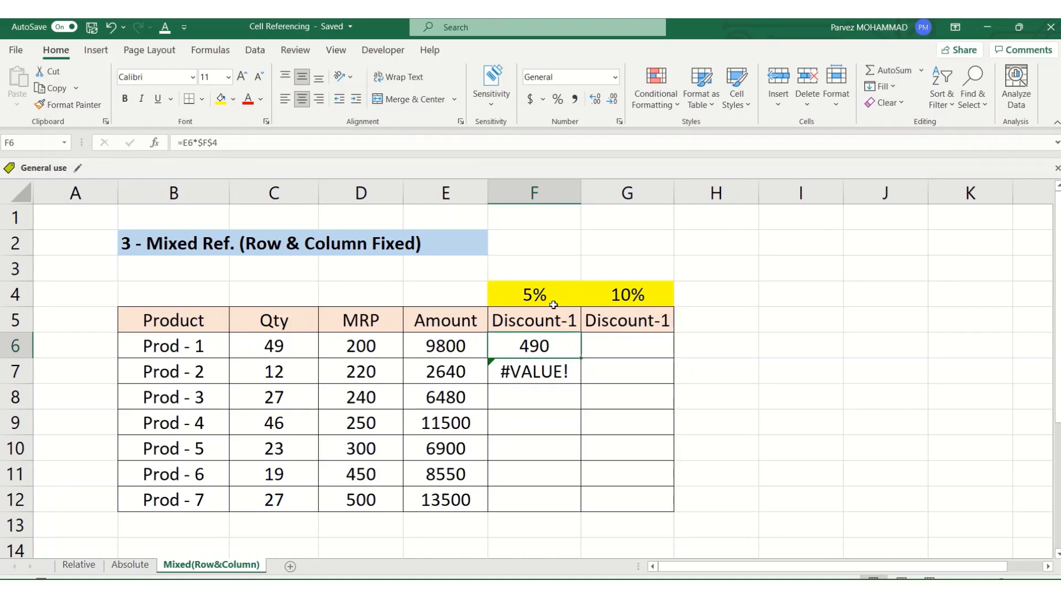
key("ctrl+c")
key("shift+Down")
key("shift+Down")
key("shift+Down")
key("shift+Down")
key("shift+Down")
key("shift+Down")
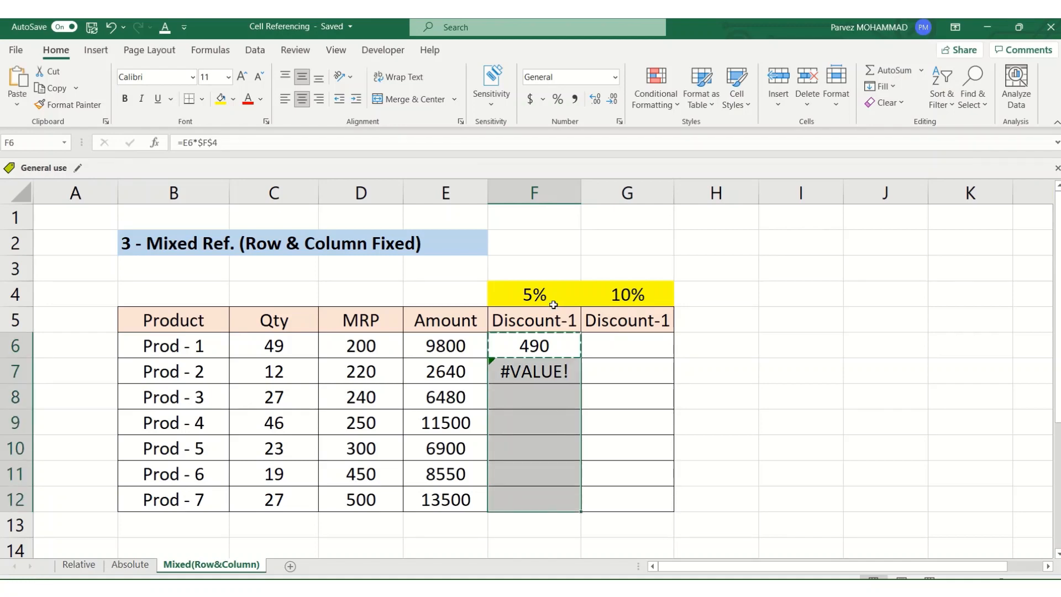
key("ctrl+v")
Examine the Amount and rate references in the copied discount formulas from F7 down to F12.
key("Down")
key("F2")
key("Return")
key("F2")
key("Return")
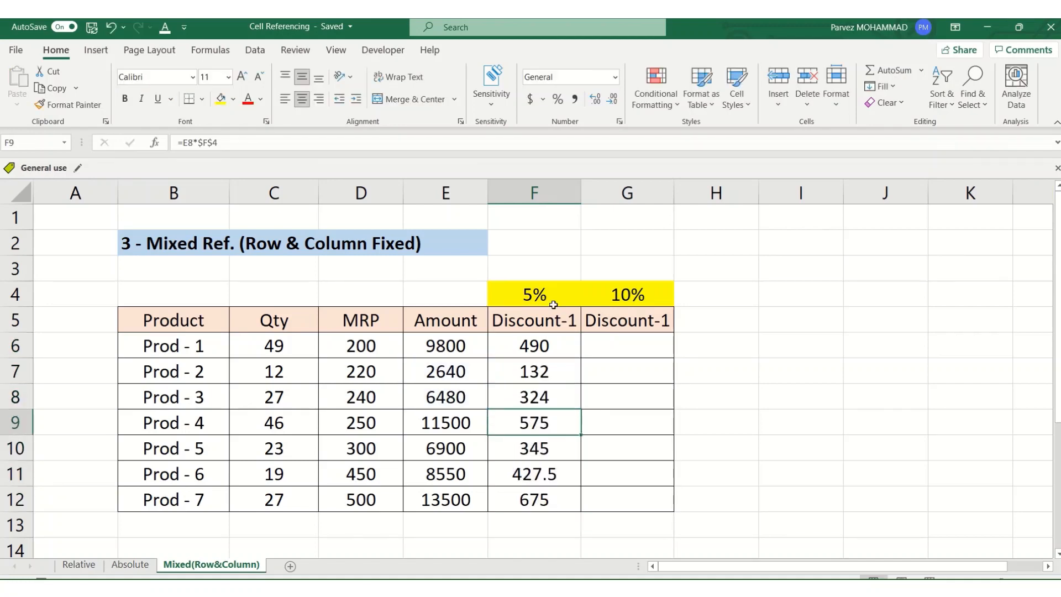
key("F2")
key("Return")
key("Down")
key("F2")
key("Escape")
key("Down")
key("F2")
key("Escape")
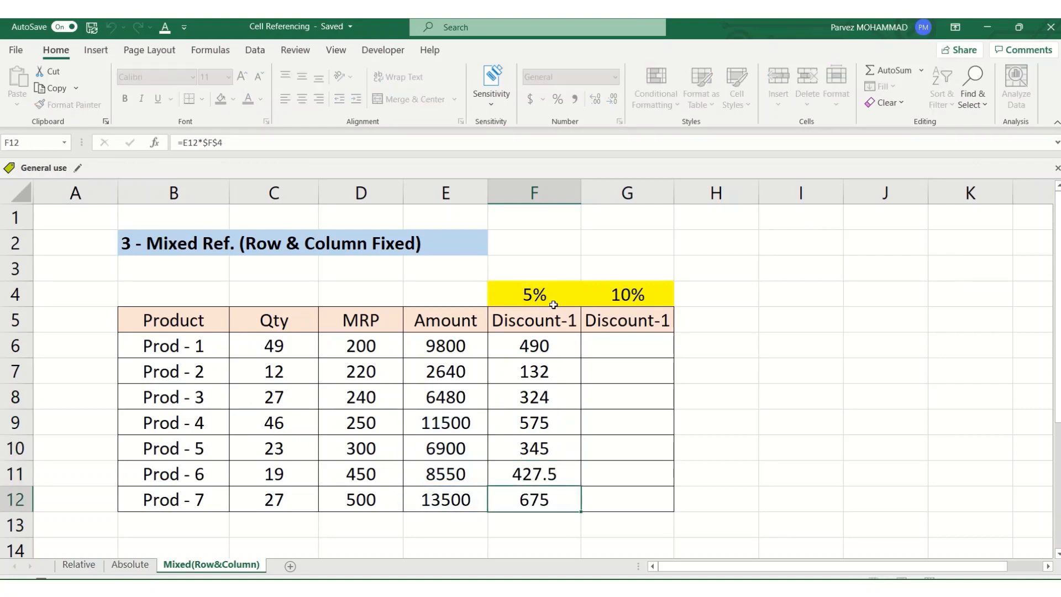
Recheck the discount formulas from F11 back up to F6 for the fixed rate reference.
key("Up")
key("F2")
key("Escape")
key("Up")
key("F2")
key("Escape")
key("Up")
key("F2")
key("Escape")
key("Up")
key("F2")
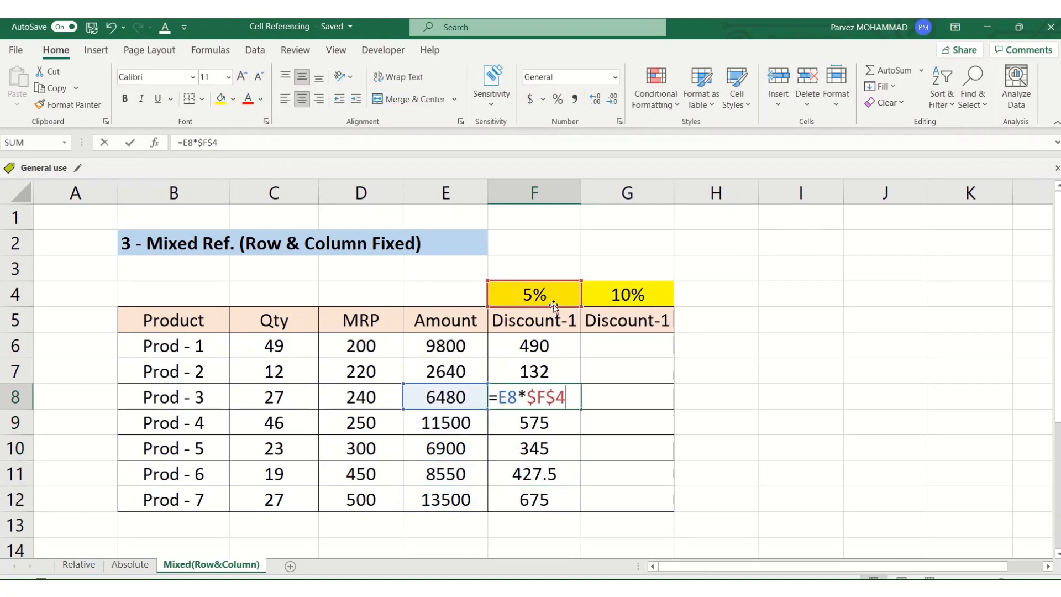
key("Escape")
key("Up")
key("F2")
key("Escape")
key("Up")
key("F2")
key("Escape")
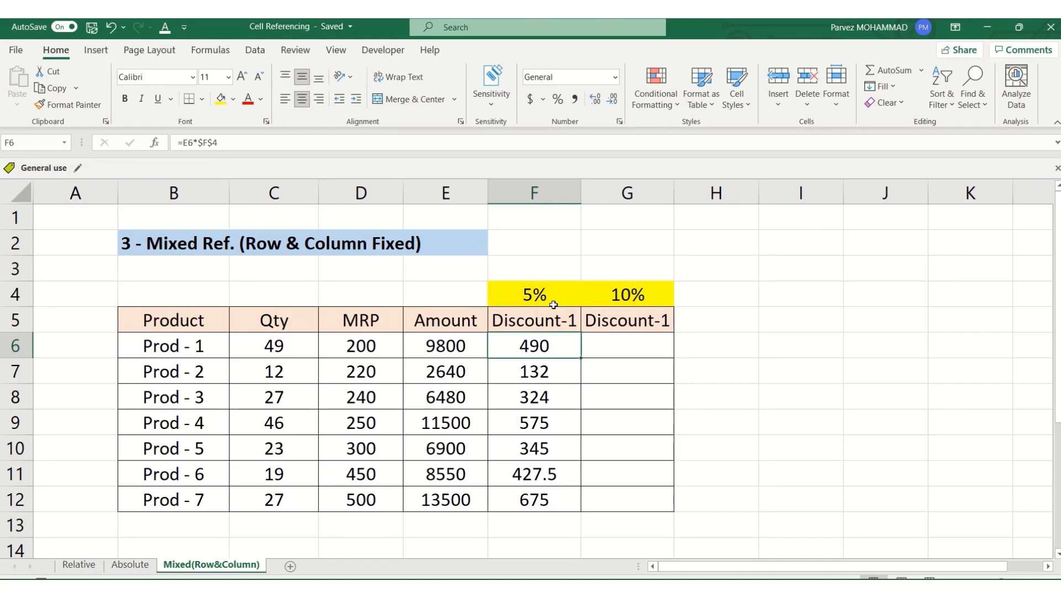
Copy the discount formula from F6 to G6 and compare the references in the two cells.
key("ctrl+c")
key("Right")
key("ctrl+v")
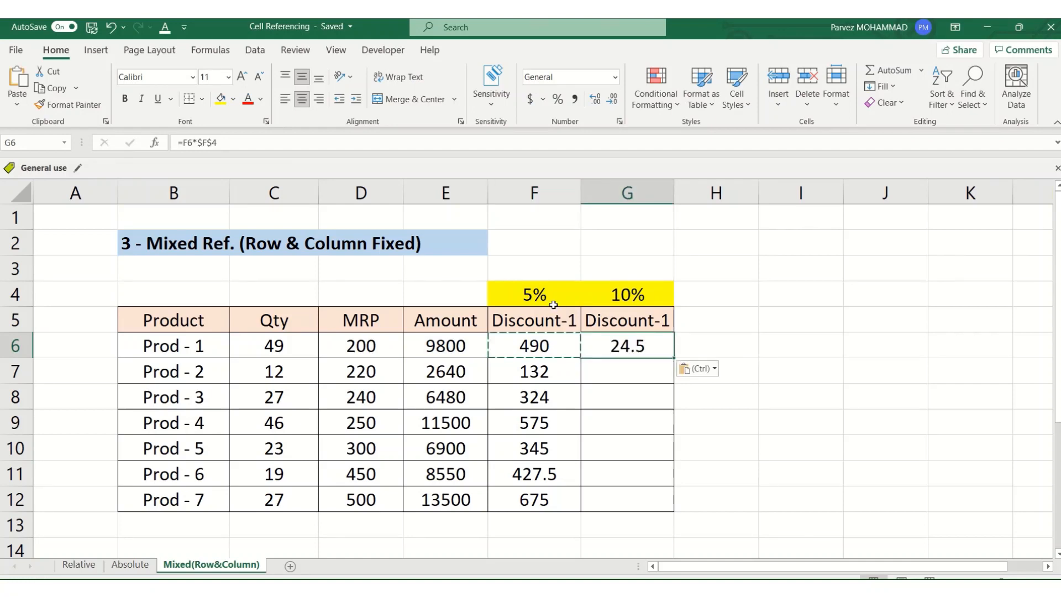
key("F2")
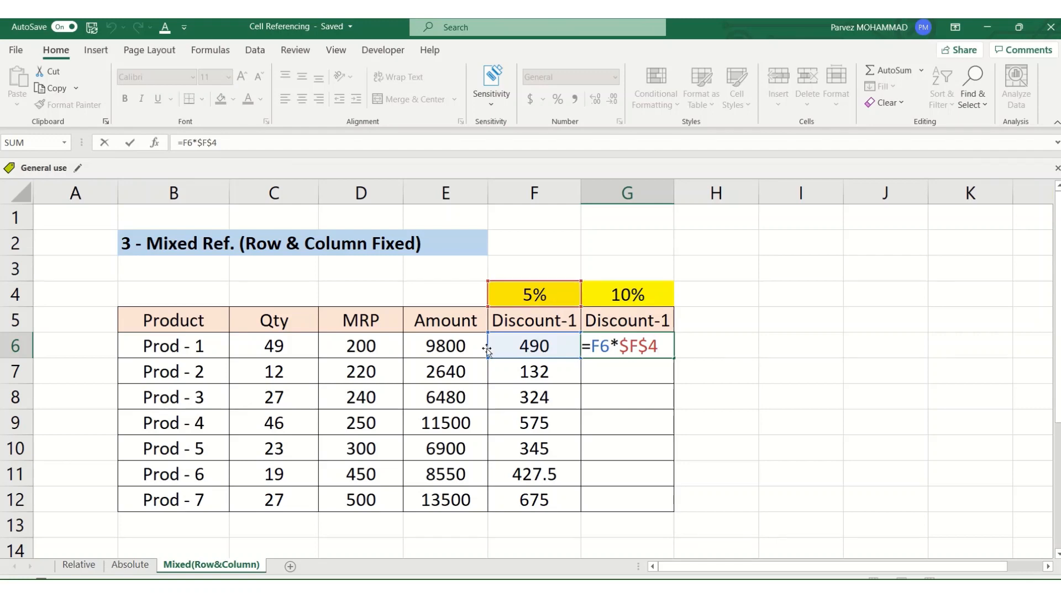
left_click(535, 348)
key("F2")
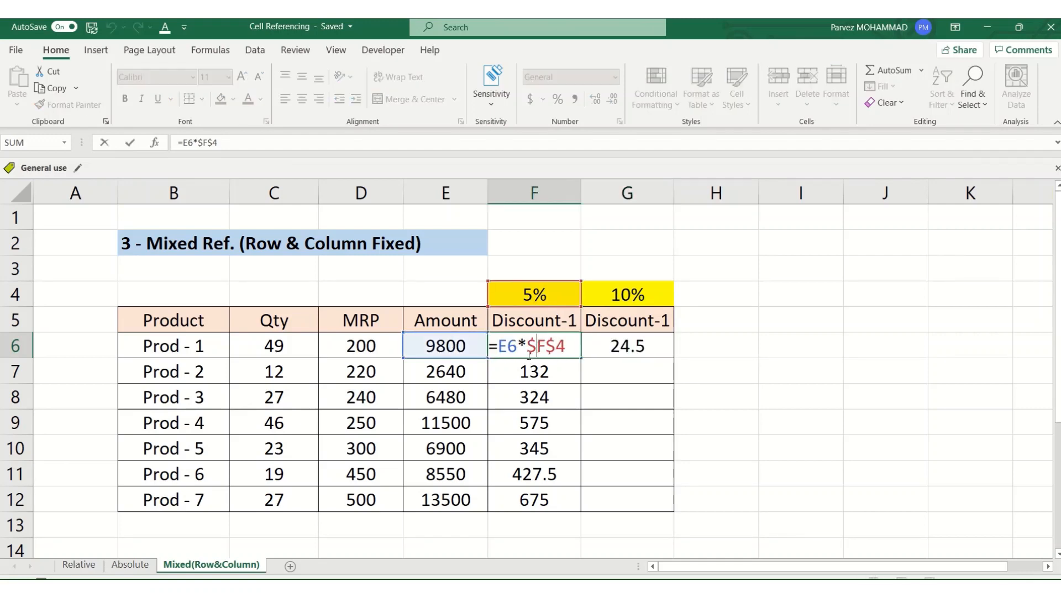
key("Escape")
left_click(604, 347)
double_click(603, 347)
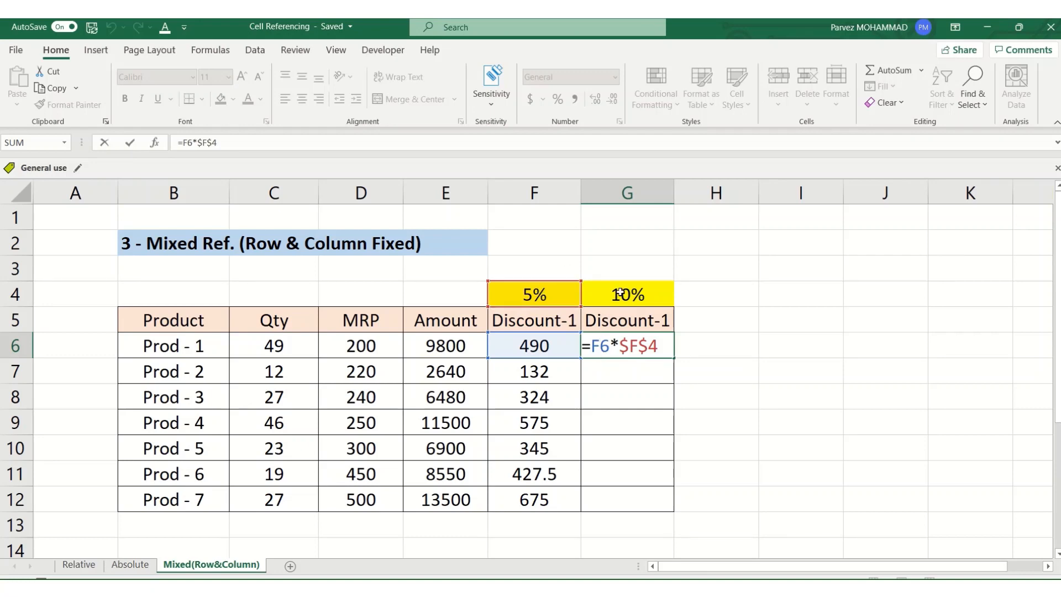
key("Return")
Lock the column of the Amount reference in F6 so the formula reads =$E6*$F$4.
double_click(558, 350)
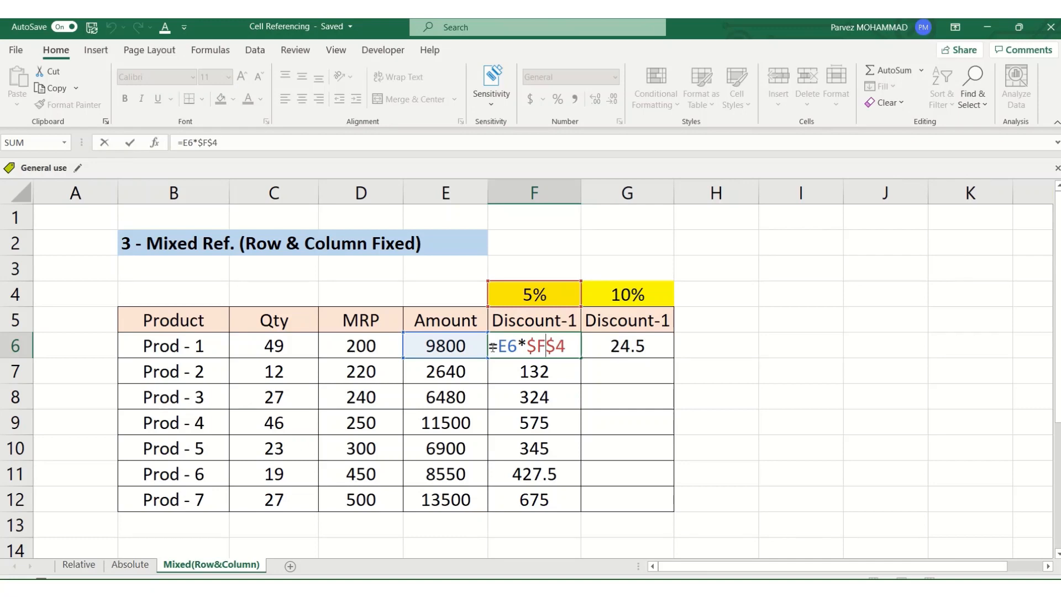
left_click_drag(499, 347, 507, 346)
left_click(499, 346)
type("$")
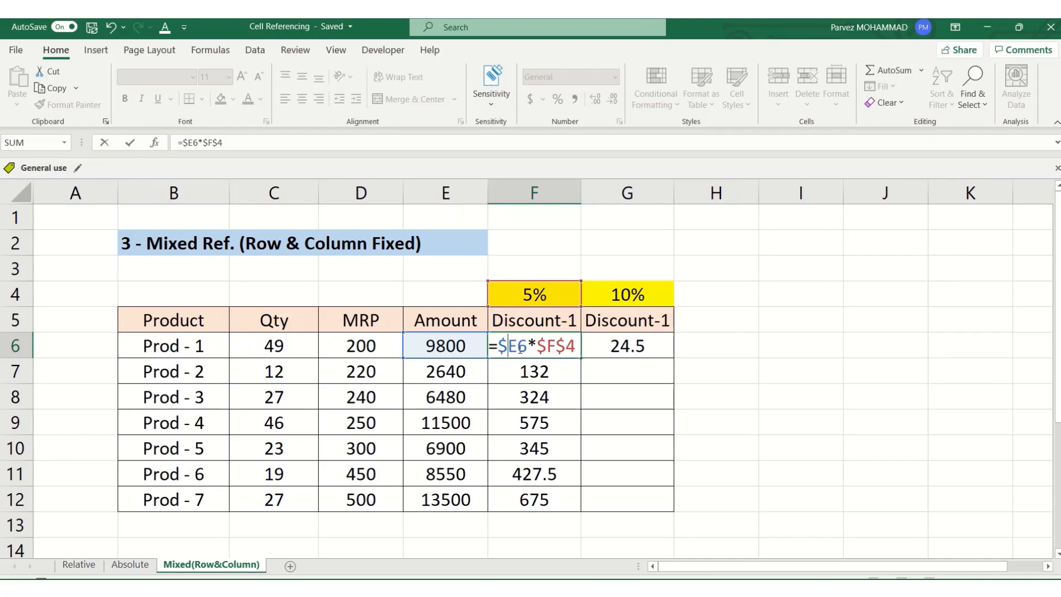
left_click_drag(518, 346, 498, 346)
left_click_drag(518, 345, 527, 346)
key("Up")
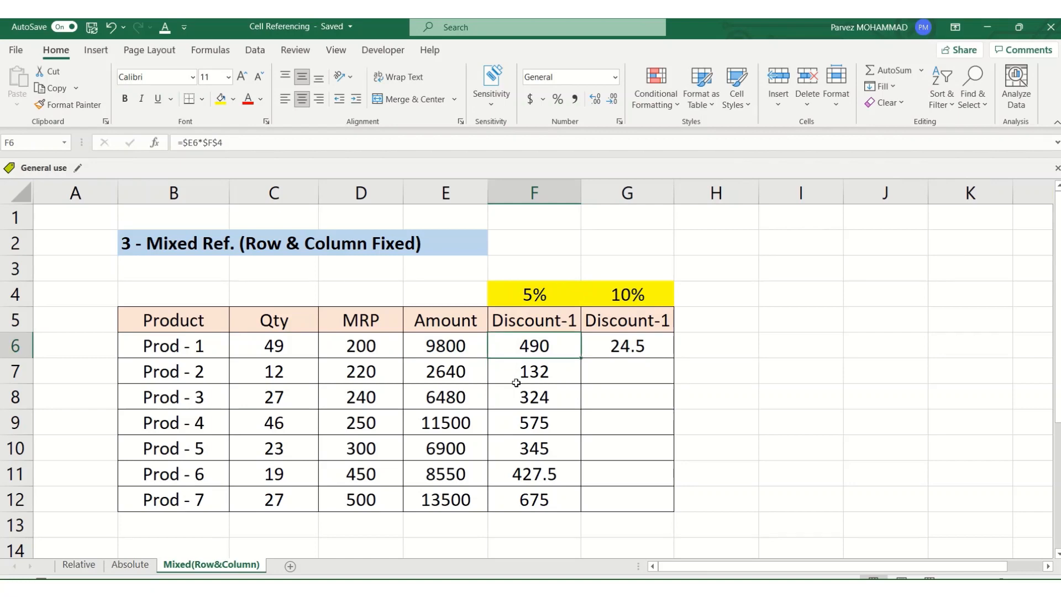
Copy the =$E6*$F$4 formula from F6 to G6 and check its Amount and rate references.
key("ctrl+c")
key("Right")
key("ctrl+v")
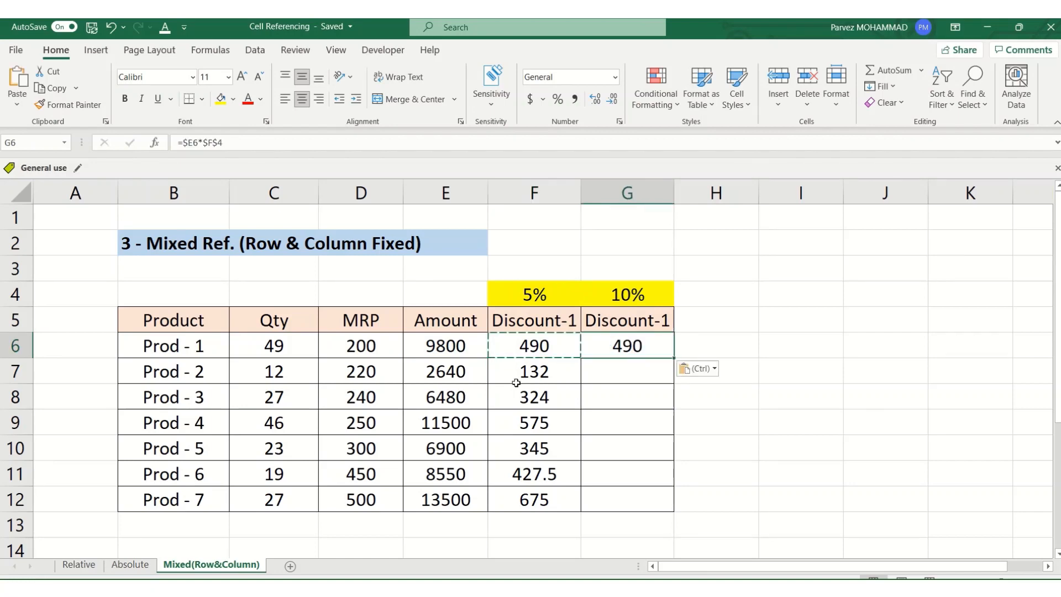
key("F2")
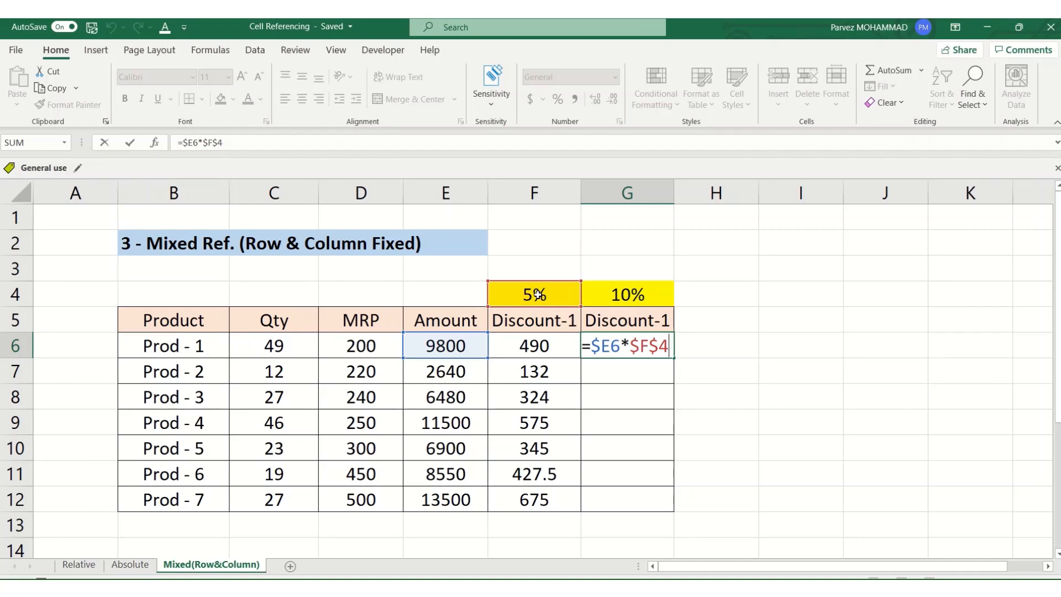
key("Escape")
Keep only row 4 locked in the rate reference of F6 so the formula reads =$E6*F$4.
double_click(542, 347)
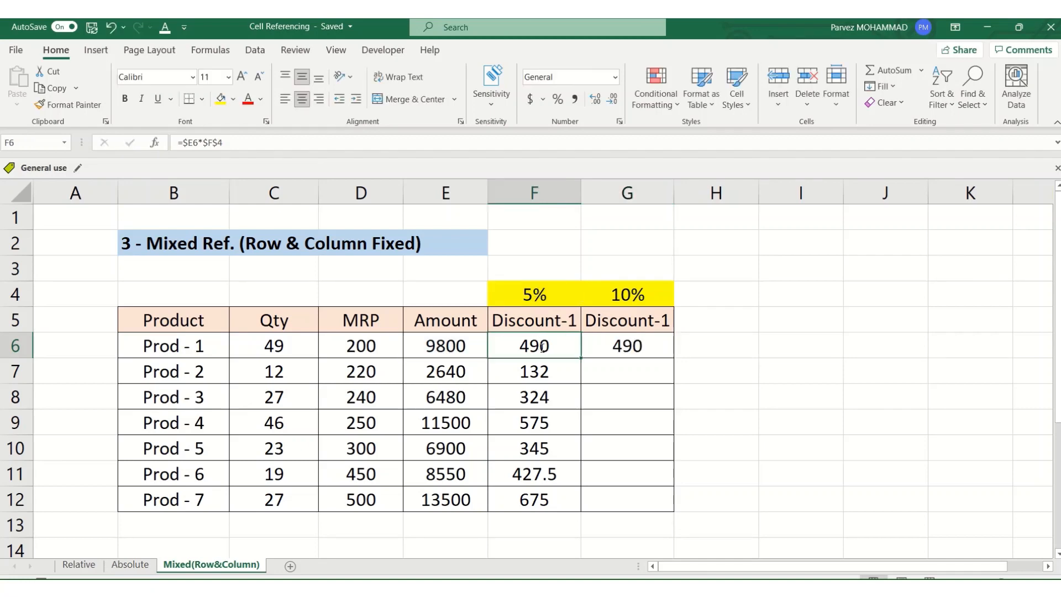
key("Escape")
left_click(67, 301)
key("shift+space")
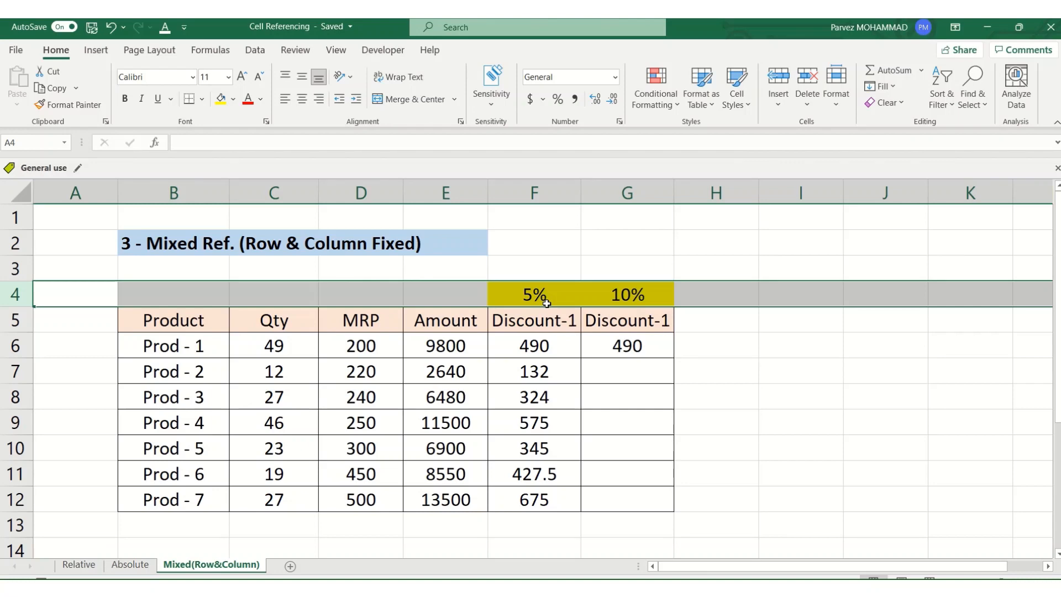
double_click(542, 350)
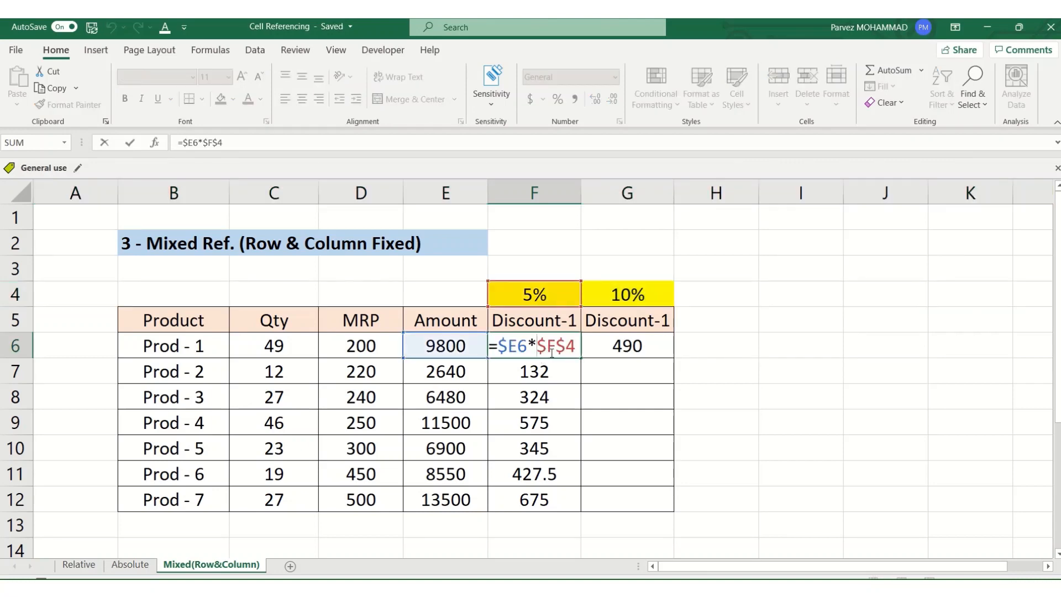
key("shift+Right")
key("BackSpace")
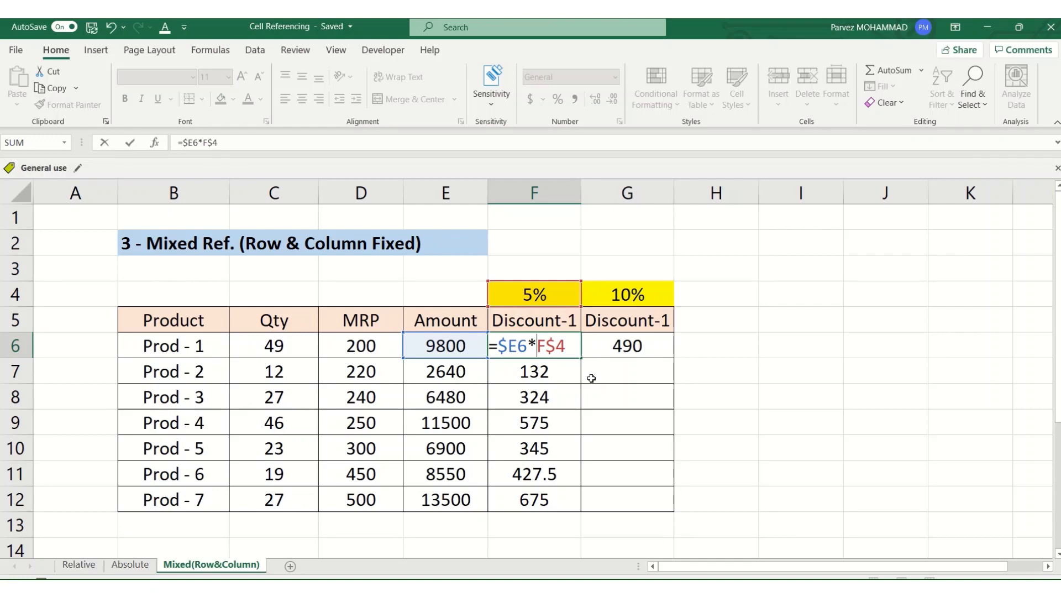
key("Return")
Copy the =$E6*F$4 formula from F6 across both discount columns, covering F6:G12.
key("Up")
key("ctrl+c")
key("shift+Right")
key("shift+Down")
key("shift+Down")
key("shift+Down")
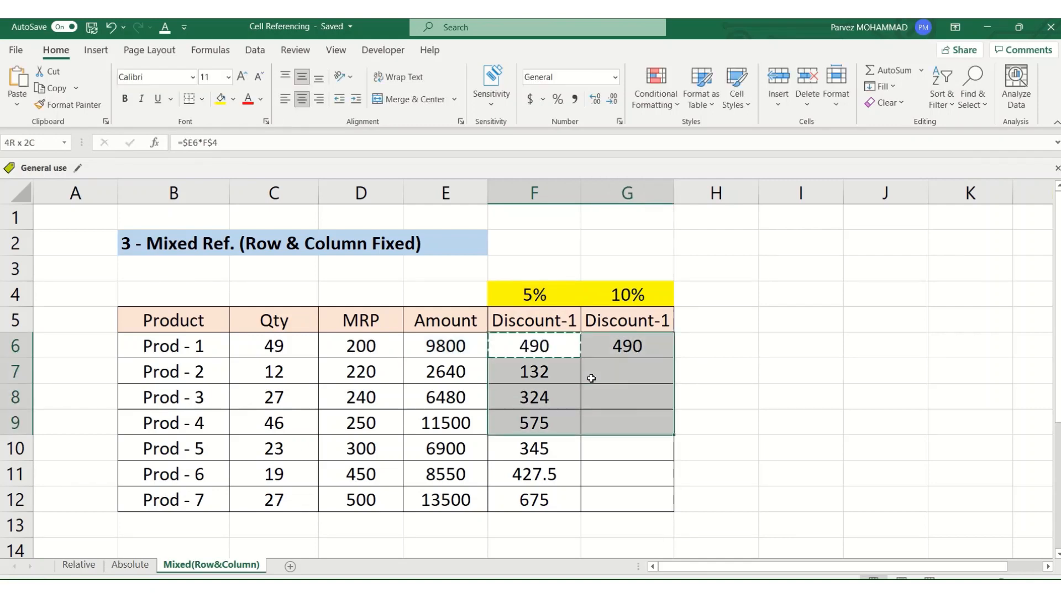
key("shift+Down")
key("shift+Down")
key("shift+Down")
key("ctrl+v")
Compare the mixed references in the 5% and 10% discount formulas of rows 6 and 7.
key("Right")
key("F2")
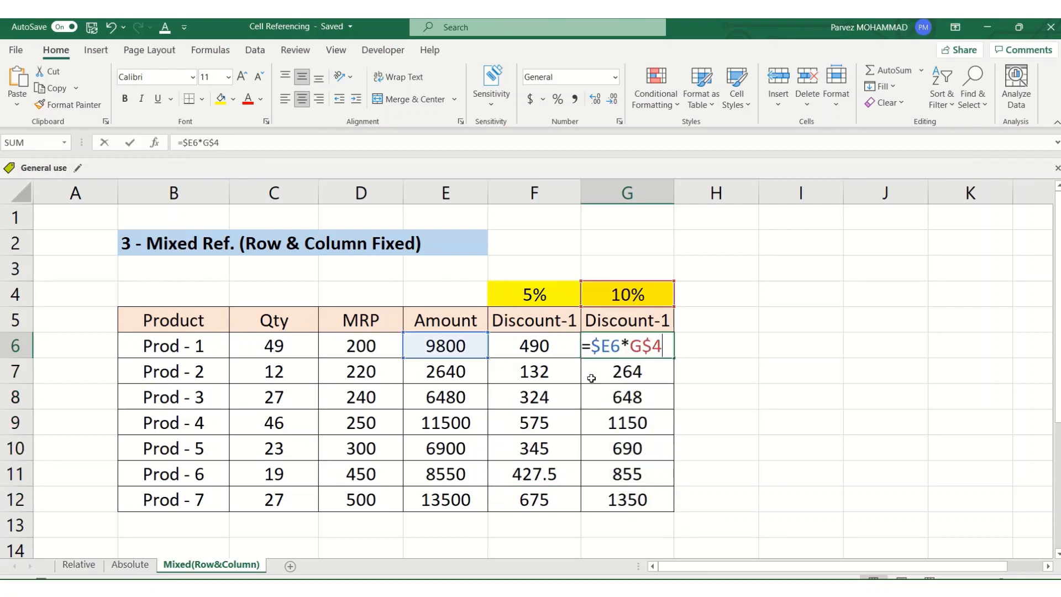
key("Escape")
key("Left")
key("F2")
key("Return")
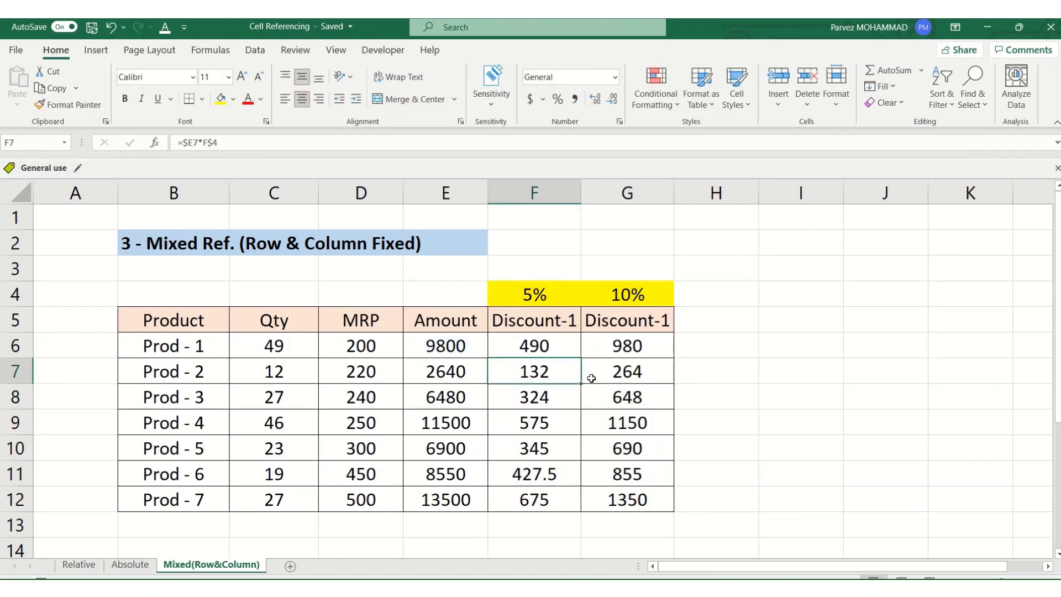
key("F2")
key("Escape")
key("Right")
key("F2")
key("Return")
Examine the mixed references in the 10% discount formulas of G8, G10 and G12.
key("F2")
key("Return")
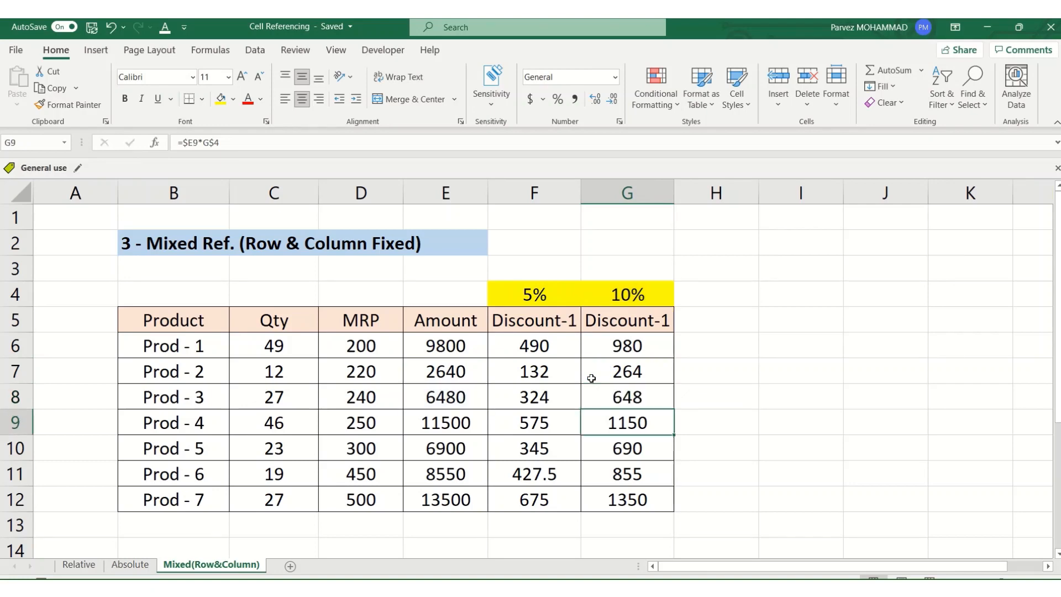
key("Down")
key("F2")
key("Escape")
key("Down")
key("Down")
key("F2")
key("Escape")
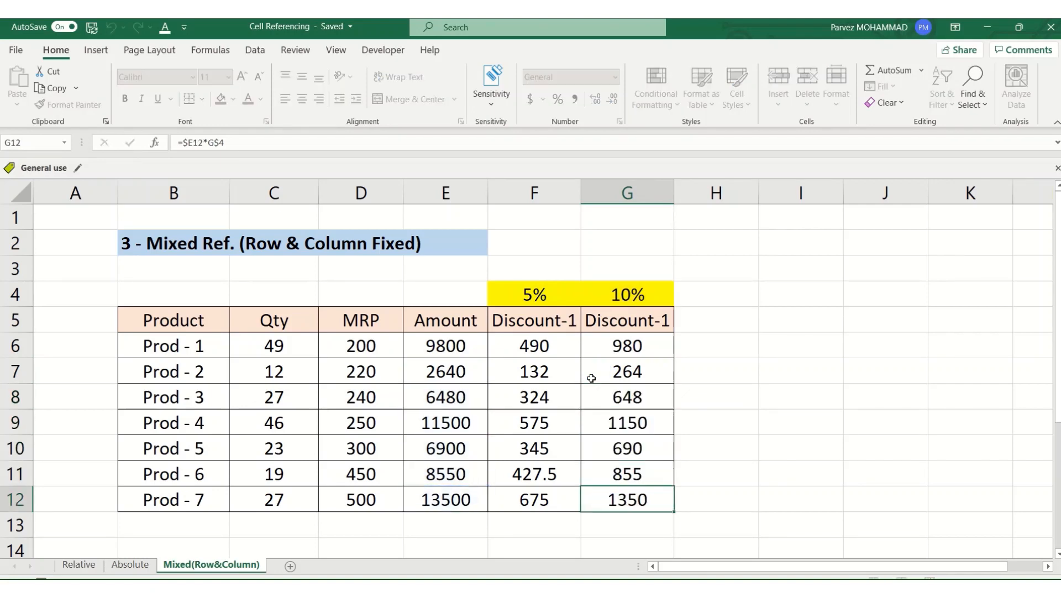
Examine the mixed references in the 5% discount formulas from F12 up to F9.
key("Left")
key("F2")
key("shift+Return")
key("F2")
key("shift+Return")
key("F2")
key("shift+Return")
key("F2")
key("shift+Return")
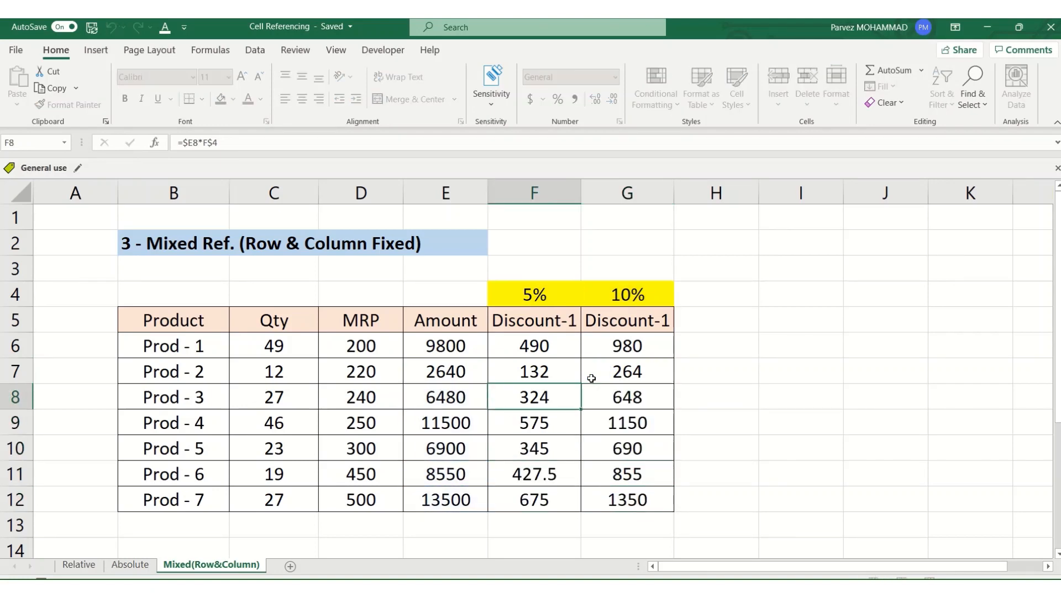
Examine the mixed references in the 5% discount formulas from F8 up to F6, focusing on the F$4 reference in F6.
key("F2")
key("F2")
key("Escape")
key("Up")
key("F2")
key("Escape")
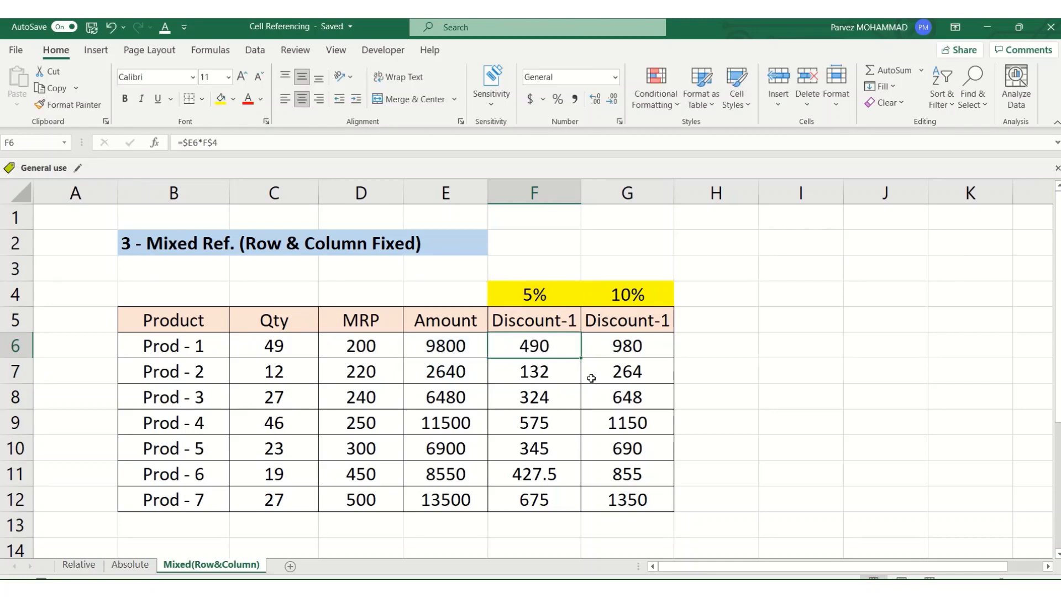
double_click(538, 347)
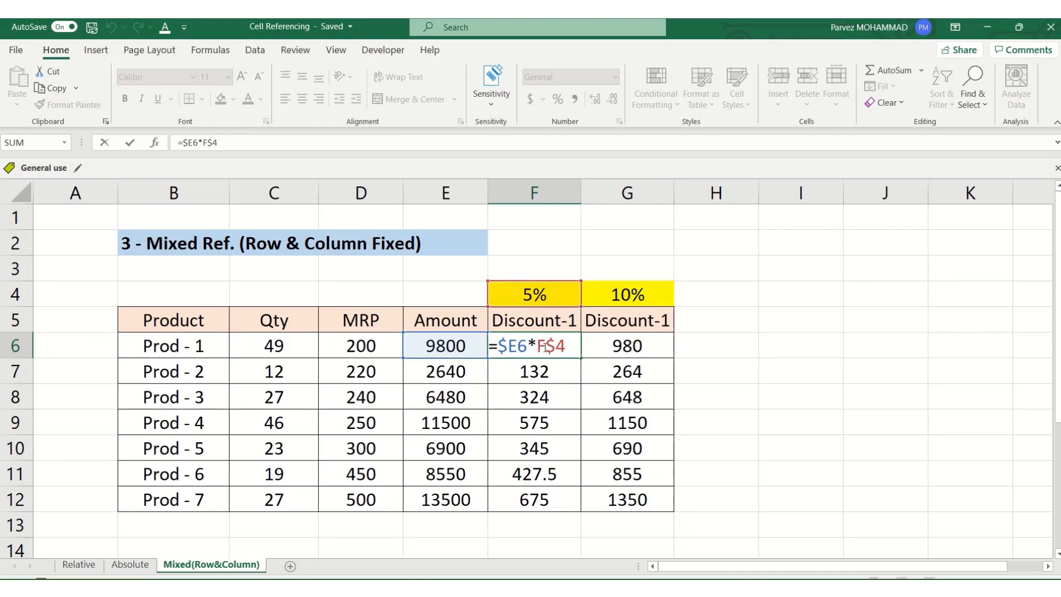
left_click_drag(537, 347, 570, 347)
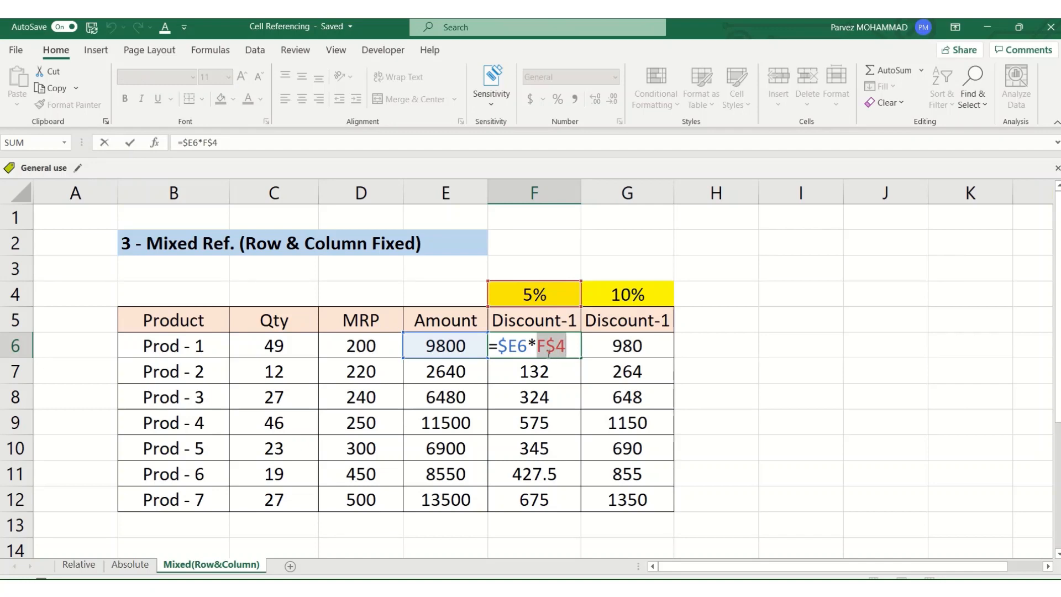
key("Escape")
double_click(548, 352)
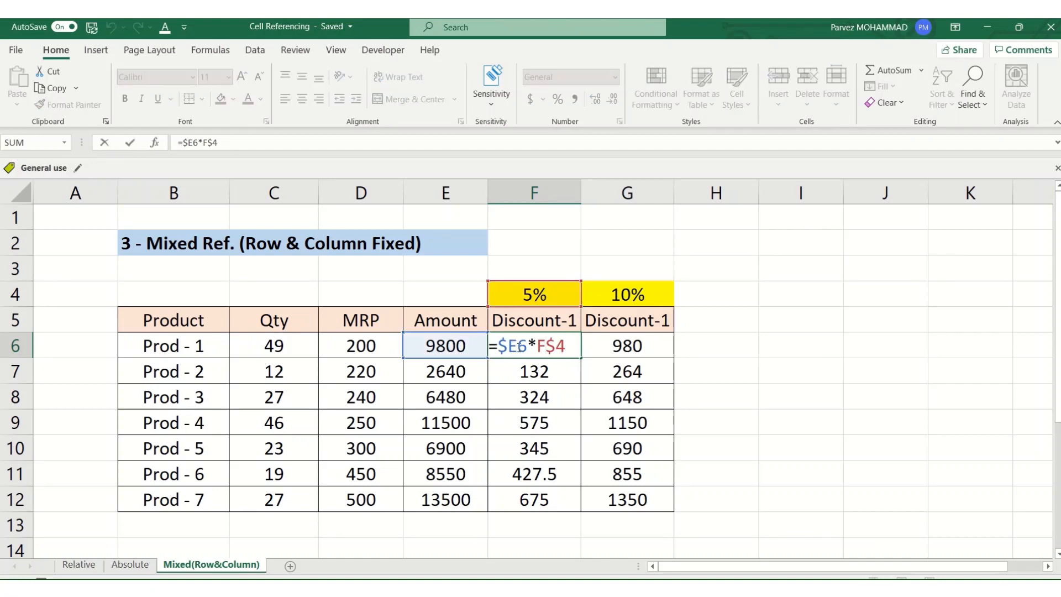
key("Escape")
Clear the formulas from both discount columns, F6:G12.
key("Right")
key("ctrl+shift+Down")
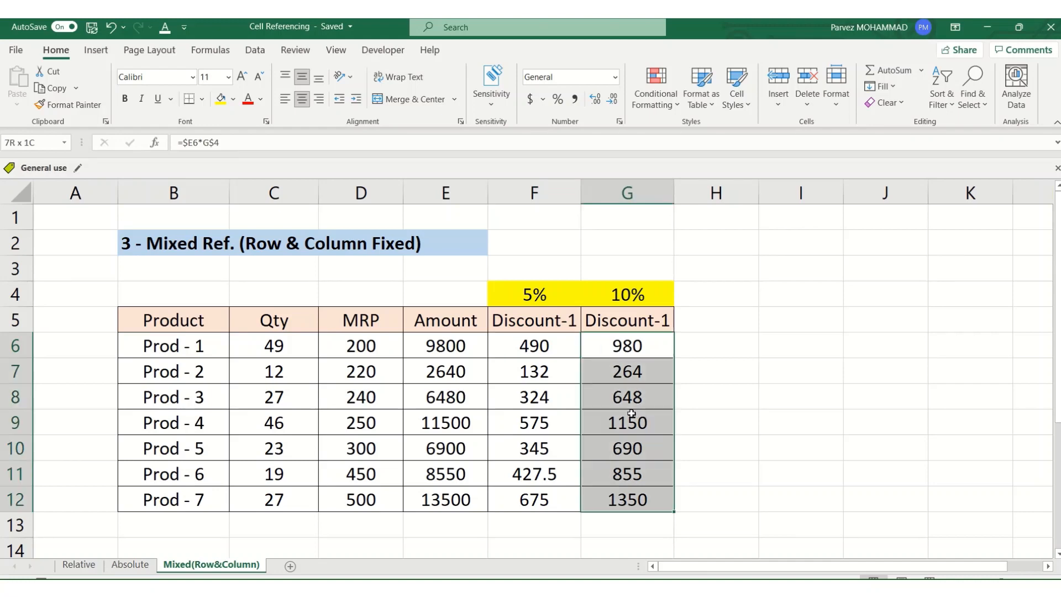
key("shift+Left")
key("Delete")
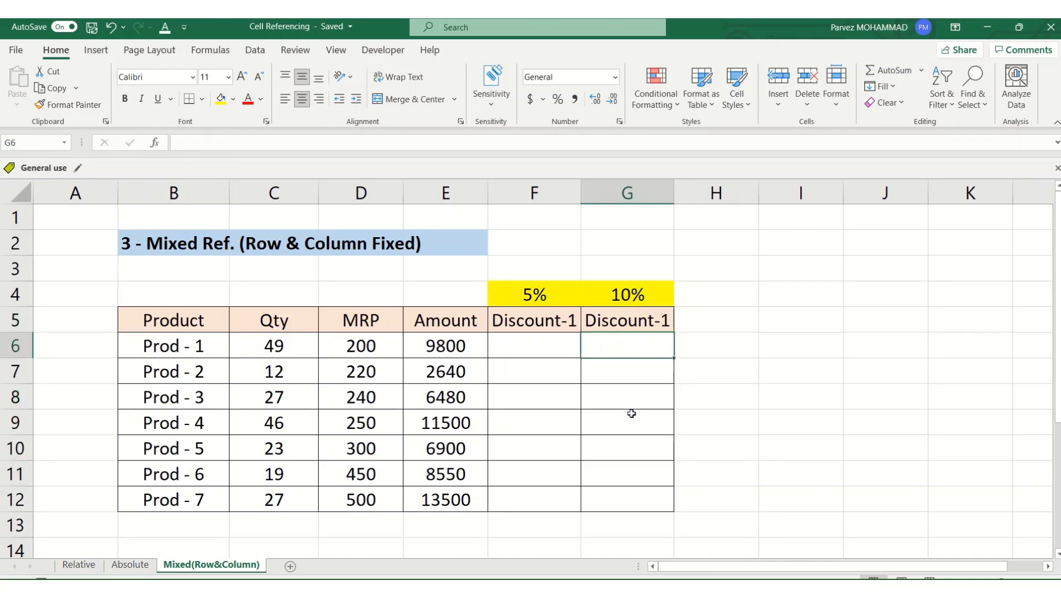
Enter the formula =E6*F4 in F6 to calculate the 5% discount for Prod - 1.
key("Left")
type("=")
key("Left")
type("*")
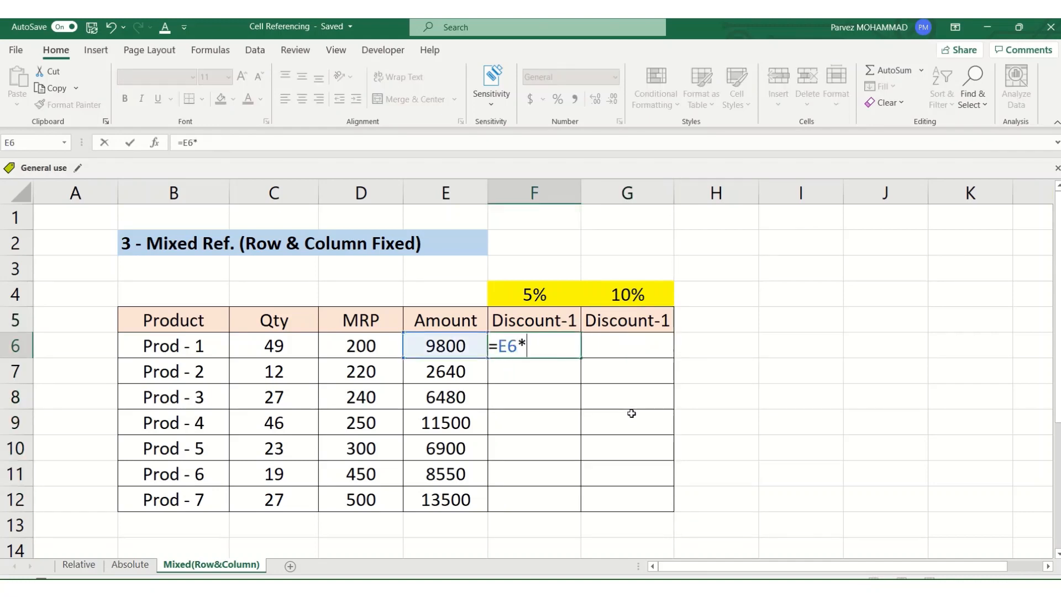
key("Up")
key("Up")
key("ctrl+Return")
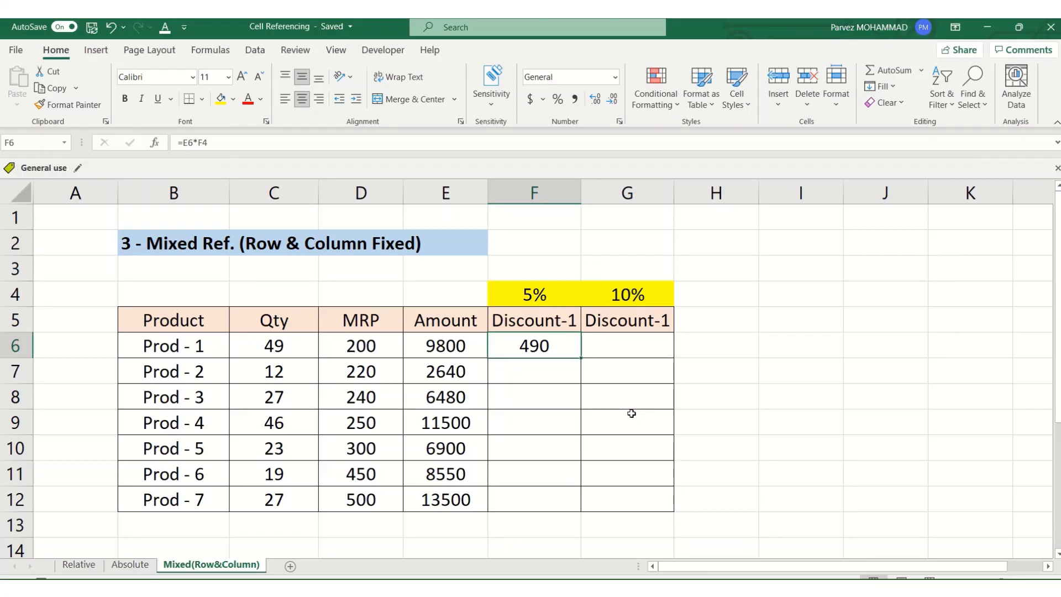
Make the F4 reference in F6 absolute so the formula reads =E6*$F$4.
key("F2")
key("shift+Left")
key("shift+Left")
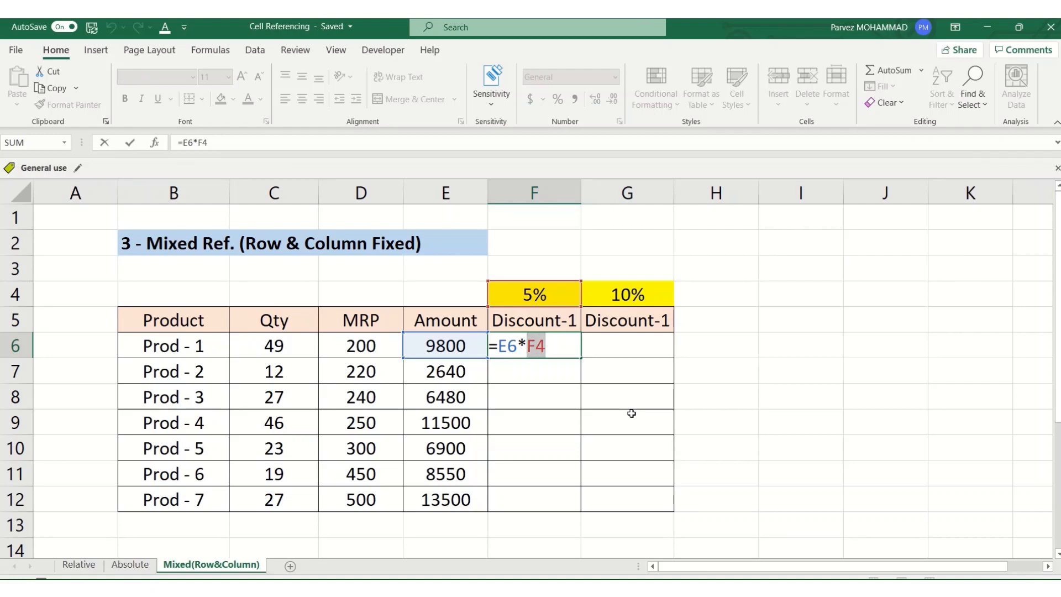
key("F4")
key("Return")
key("Up")
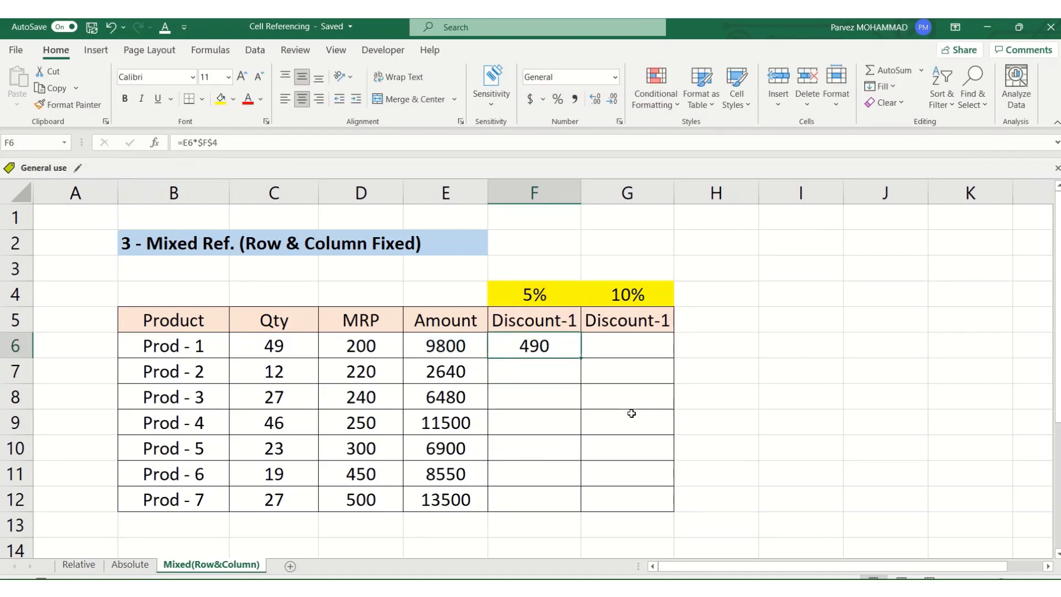
Fill the =E6*$F$4 formula down from F6 to F12 and check the references in F7 and F8.
key("shift+Down")
key("shift+Down")
key("shift+Down")
key("shift+Down")
key("shift+Down")
key("shift+Down")
key("ctrl+d")
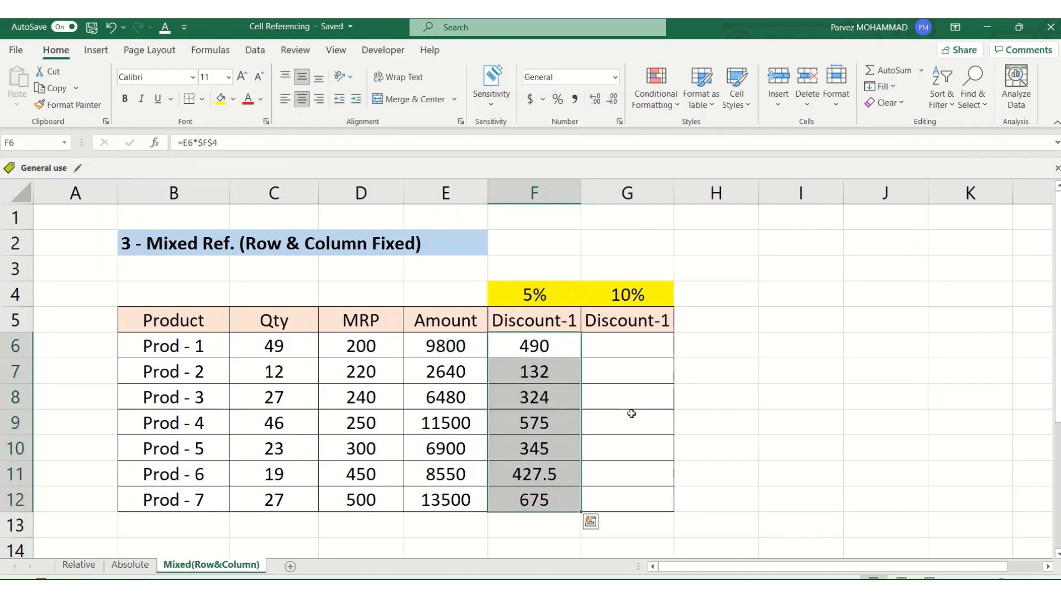
key("Down")
key("F2")
key("Return")
key("F2")
key("Escape")
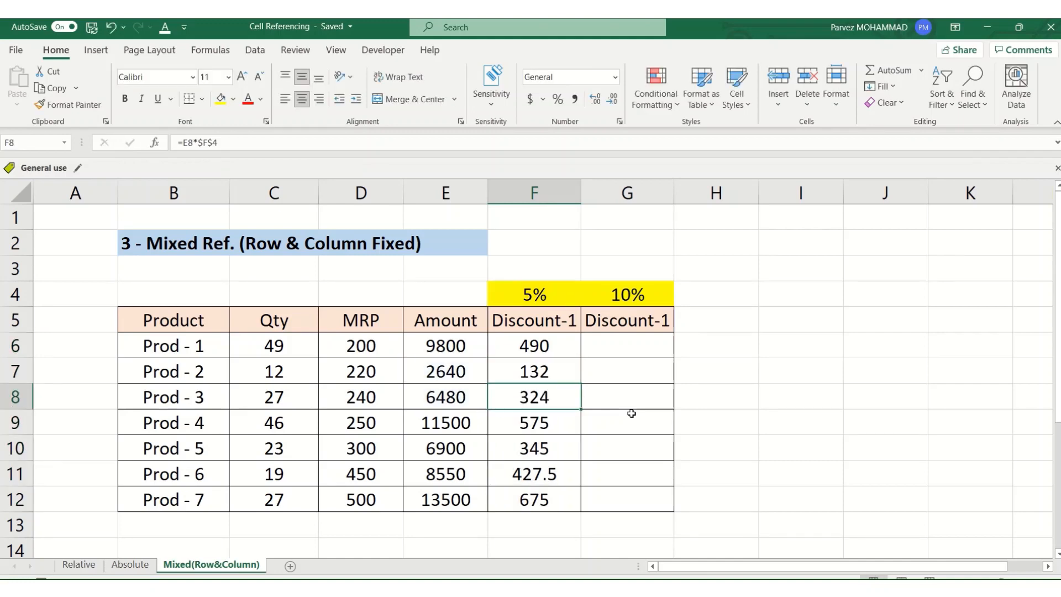
Copy the absolute-reference formula from F6 into G6 and inspect its cell references.
key("Up")
key("Up")
key("Right")
key("Left")
key("ctrl+c")
key("Right")
key("ctrl+v")
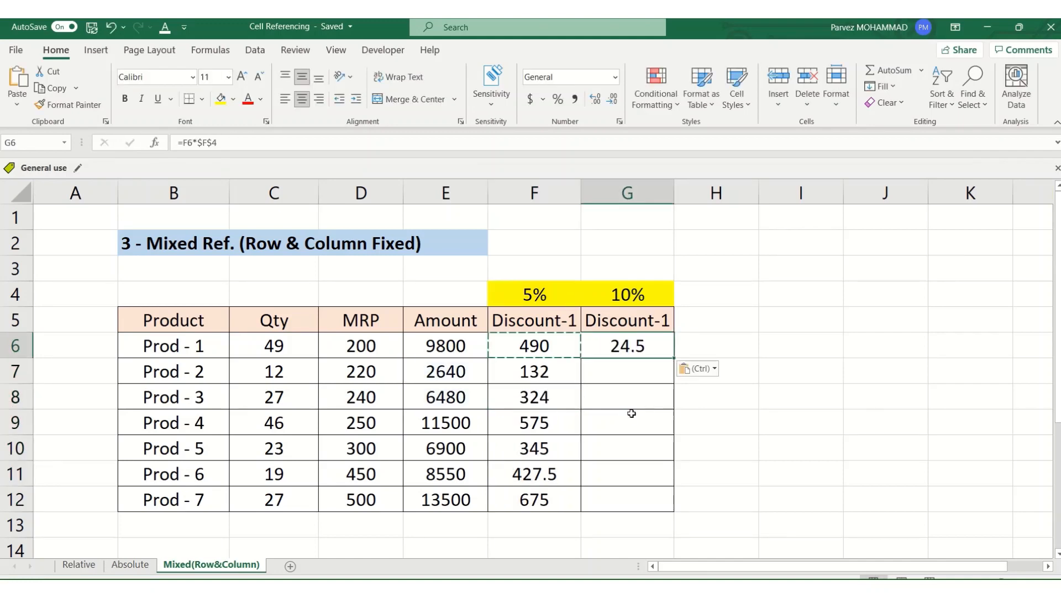
key("F2")
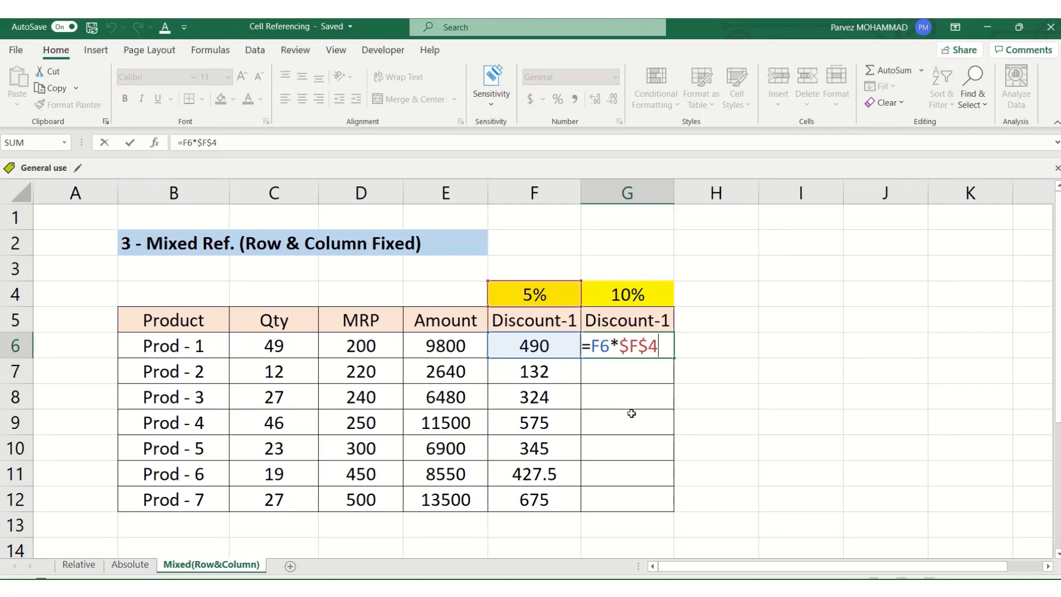
key("Escape")
Lock column E in the F6 formula so it reads =$E6*$F$4.
key("Left")
key("F2")
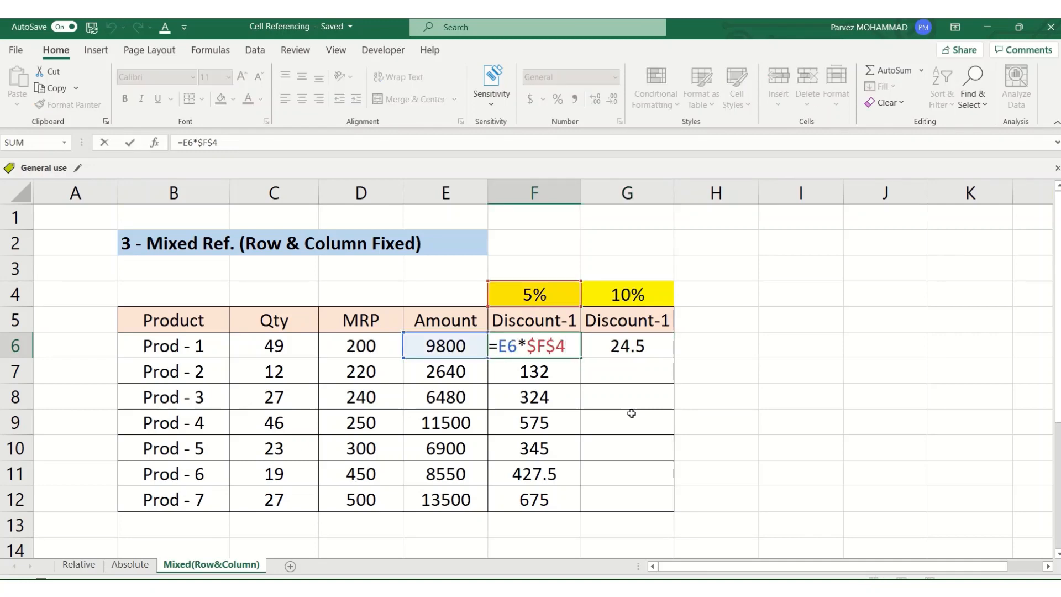
key("Left")
key("Left")
key("Left")
key("Left")
key("Left")
key("Left")
key("Left")
type("$")
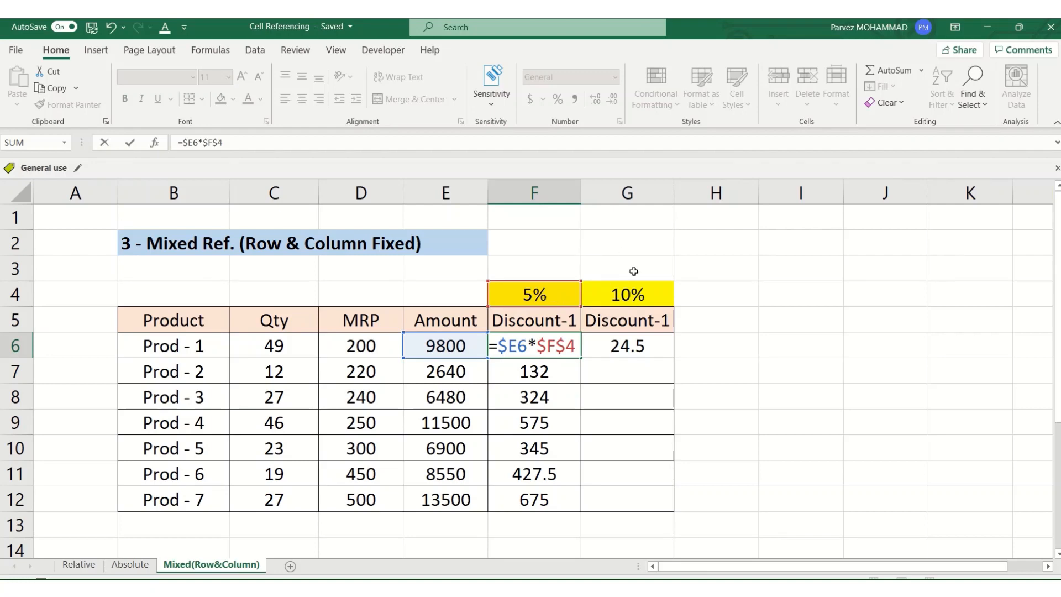
Unlock column F in the F6 formula, keeping row 4 fixed, so it reads =$E6*F$4.
left_click_drag(547, 346, 537, 346)
key("BackSpace")
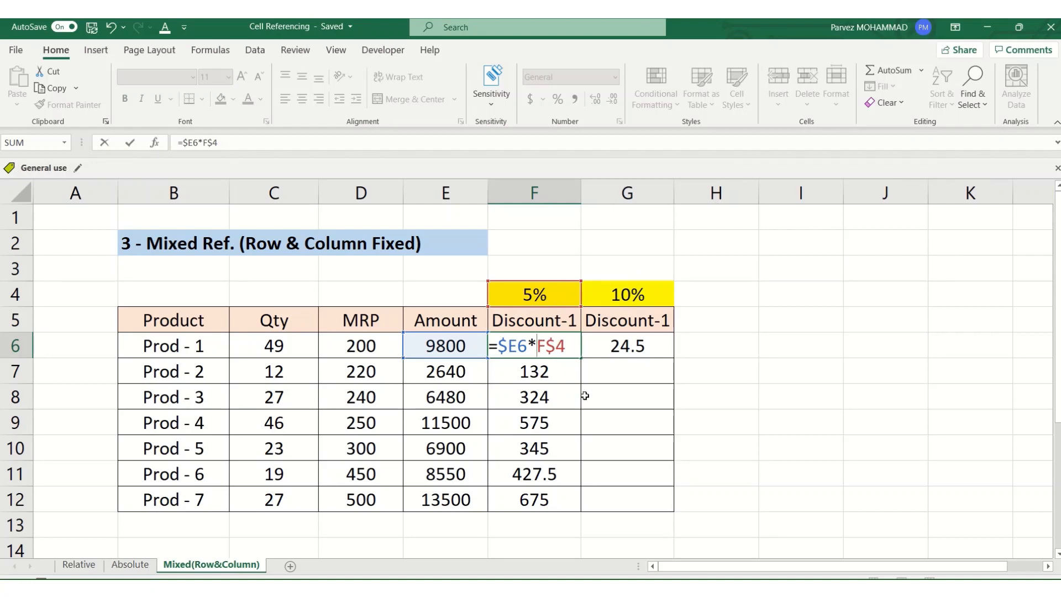
key("Right")
key("shift+Right")
key("shift+Right")
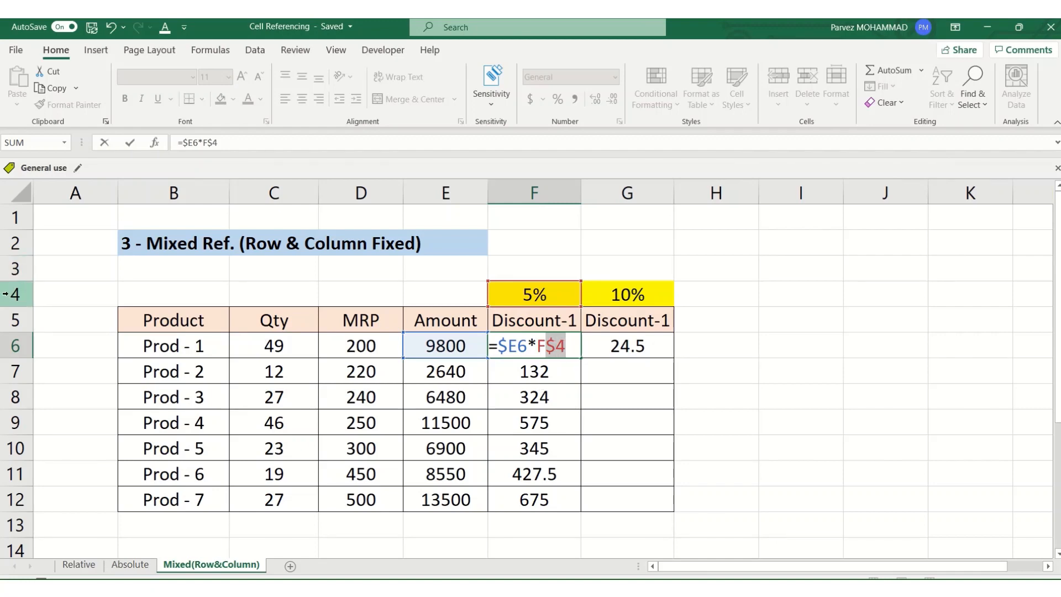
key("ctrl+Return")
Copy the =$E6*F$4 formula from F6 to the whole discount range F6:G12.
key("ctrl+c")
key("shift+Right")
key("shift+Down")
key("shift+Down")
key("shift+Down")
key("shift+Down")
key("shift+Down")
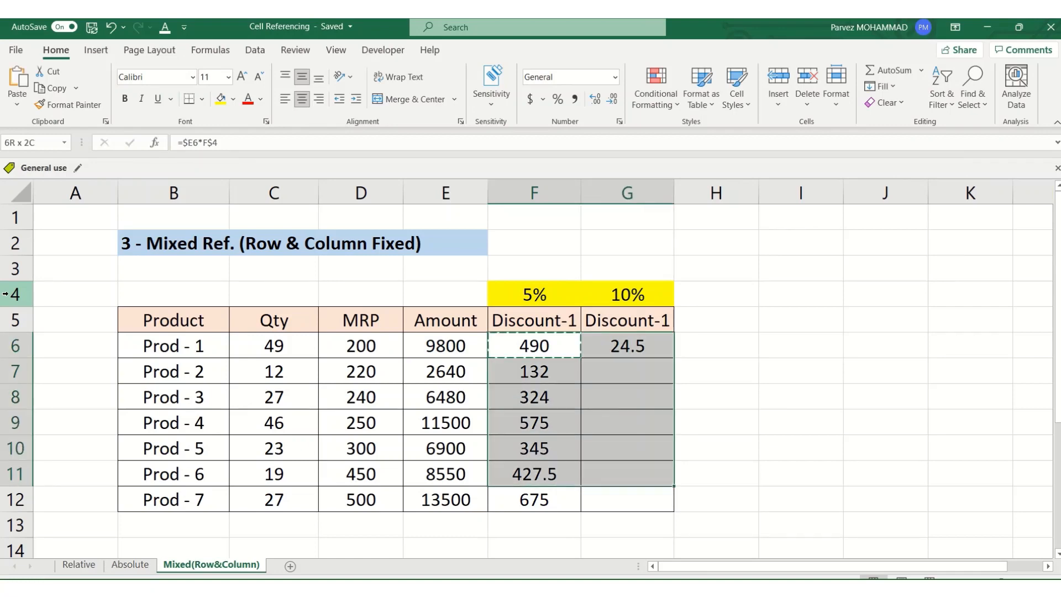
key("shift+Down")
key("ctrl+v")
Examine the mixed references in the 10% discount formulas of G8, G9 and G11.
key("Down")
key("Right")
key("Down")
key("Escape")
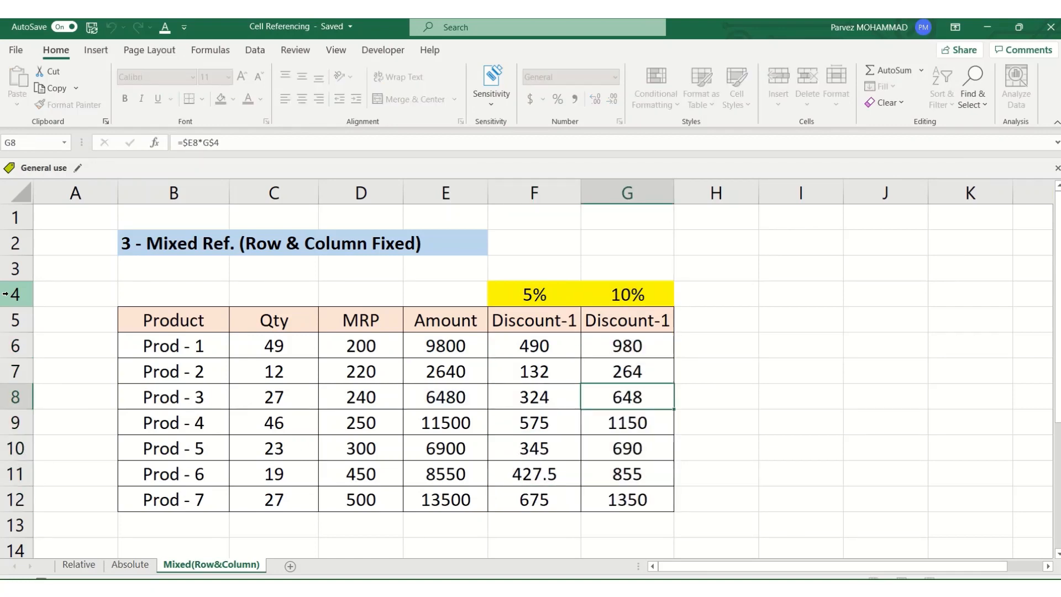
key("Down")
key("F2")
key("Return")
key("Down")
key("F2")
key("Escape")
Examine the mixed references in the 10% discount formulas from G10 up to G6.
key("Up")
key("F2")
key("Escape")
key("Up")
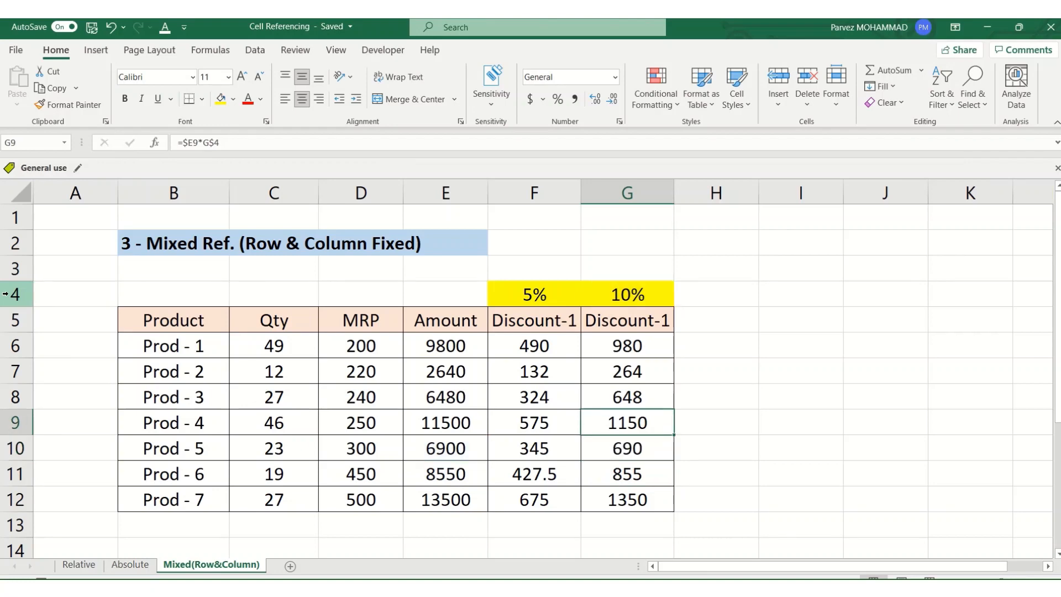
key("F2")
key("Escape")
key("Up")
key("F2")
key("Escape")
key("Up")
key("F2")
key("Escape")
key("Up")
key("F2")
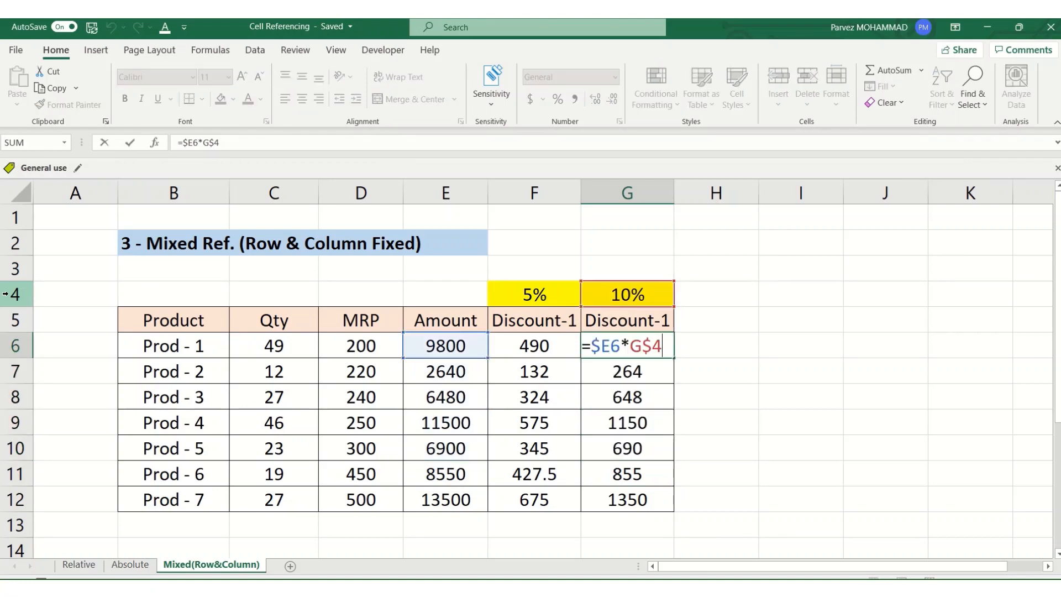
key("Escape")
key("Down")
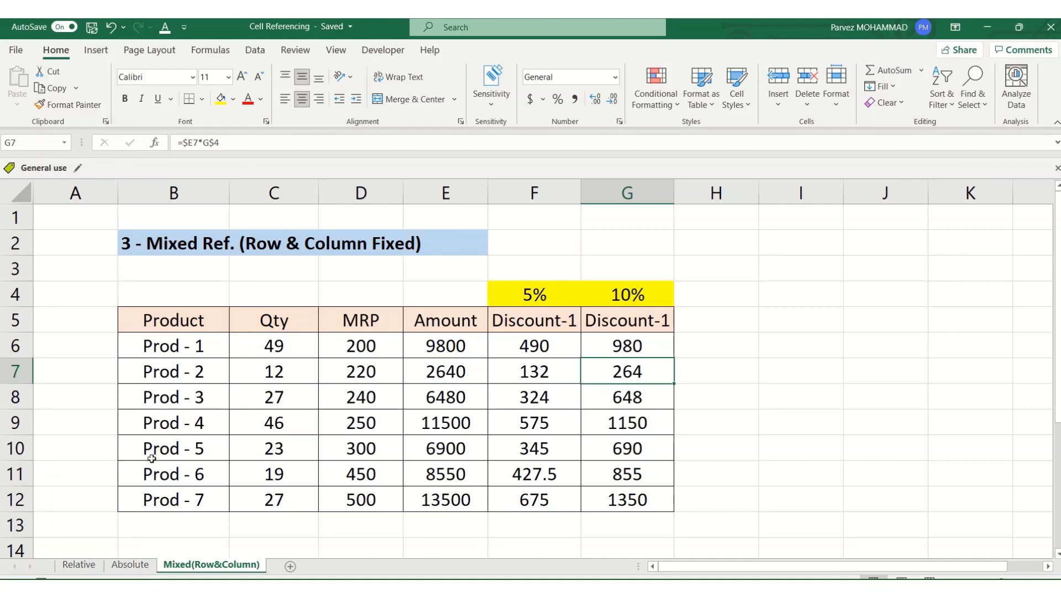
Switch to the Relative worksheet.
left_click(84, 565)
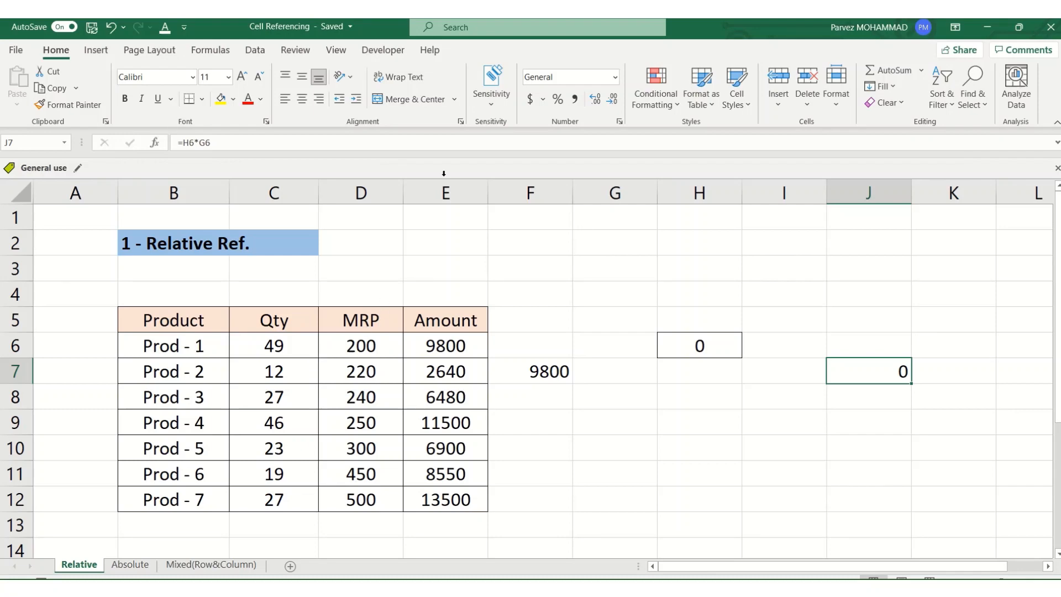
mouse_move(504, 21)
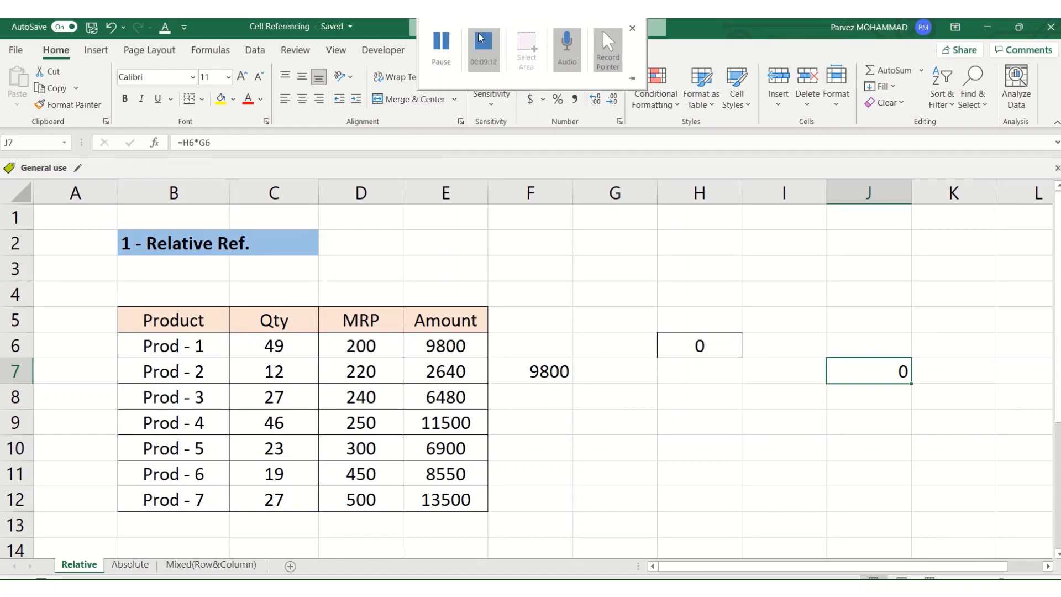